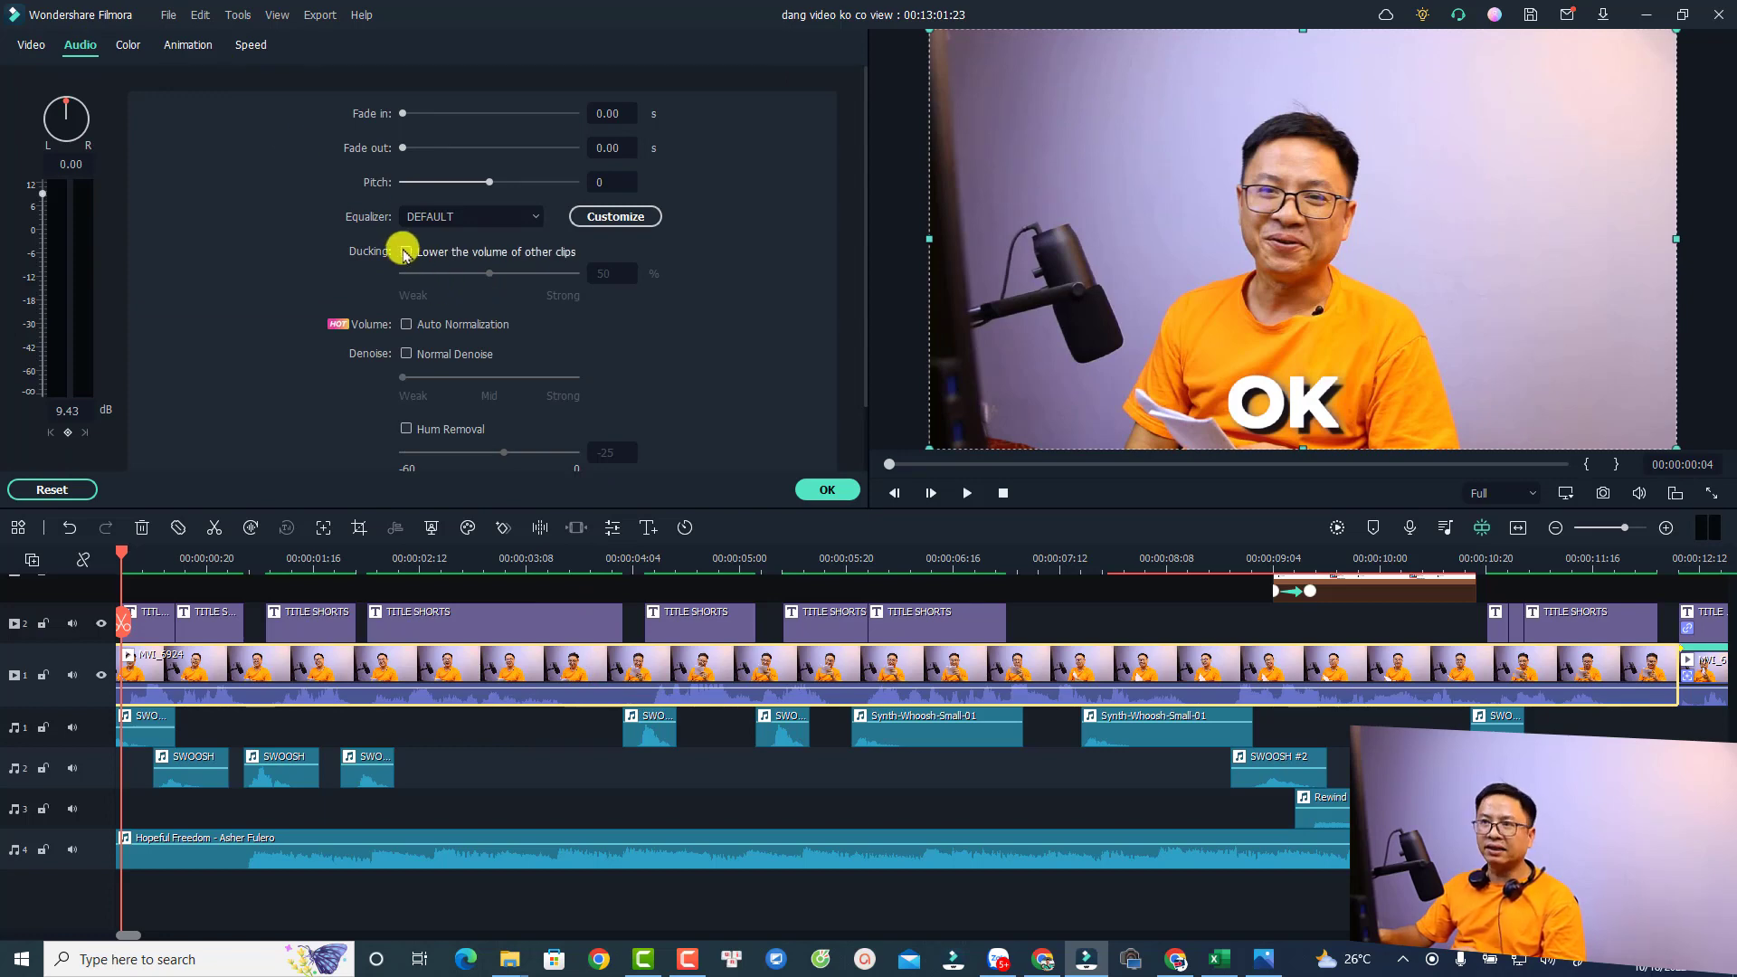
- Enable ducking on the first MVI_6924 clip to lower the volume of other clips by 60%
left_click(405, 252)
left_click(605, 273)
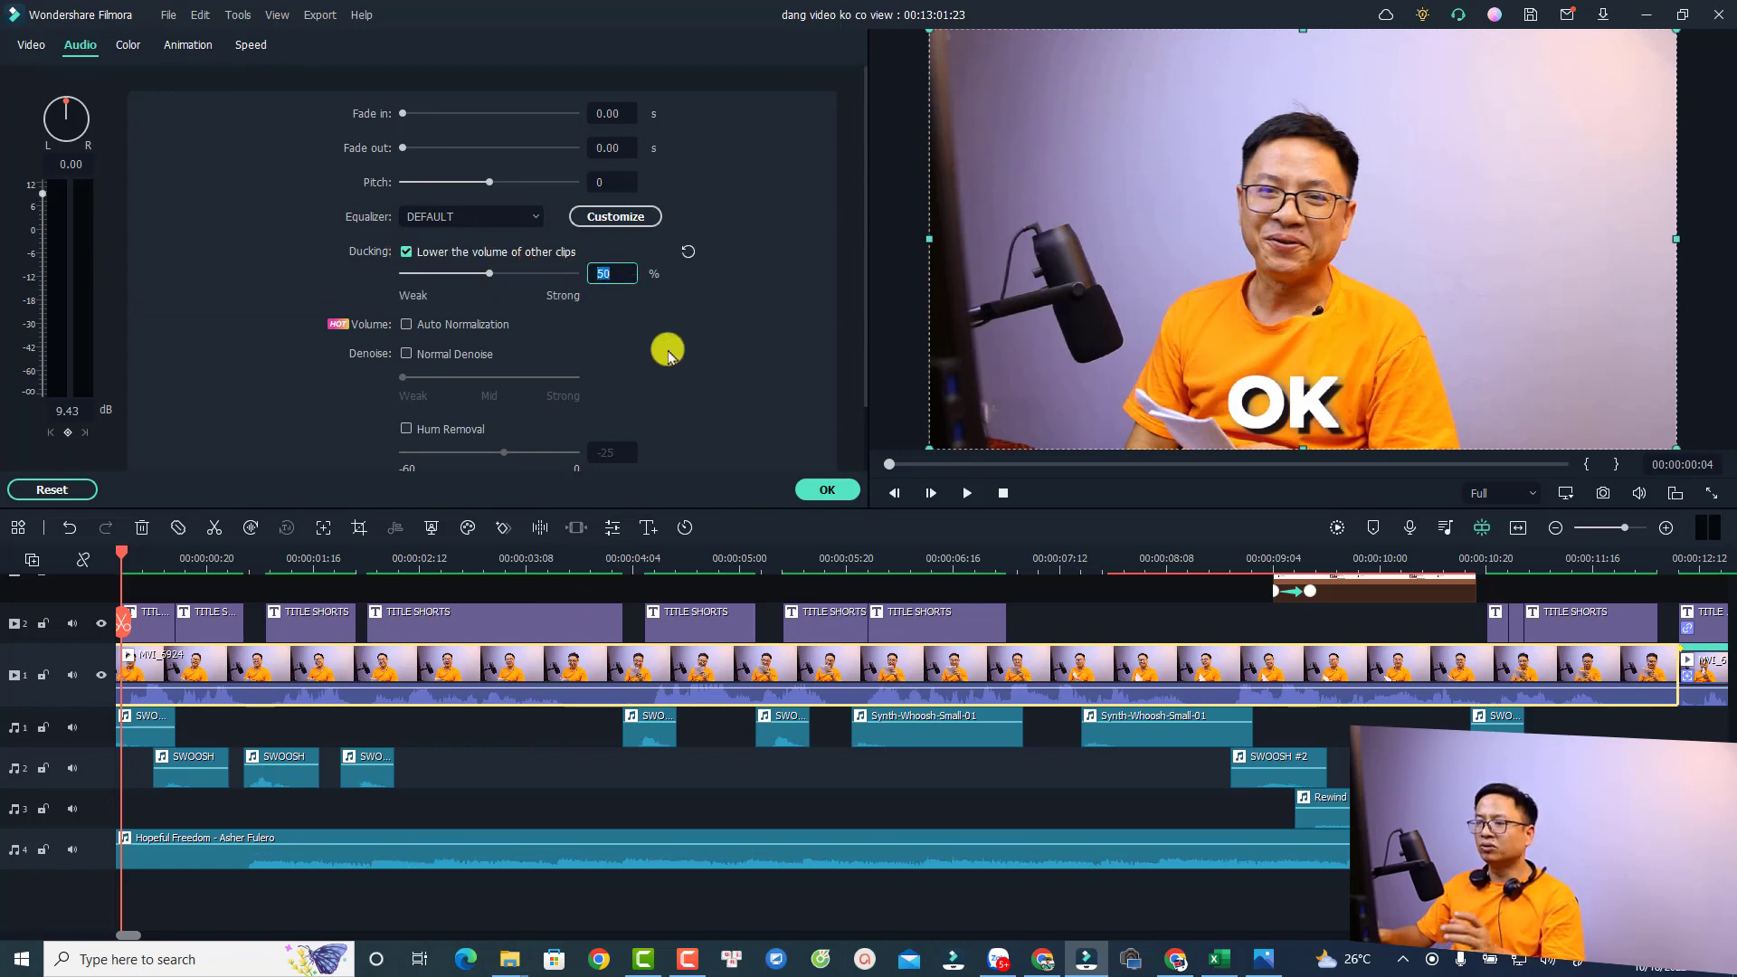
key("Return")
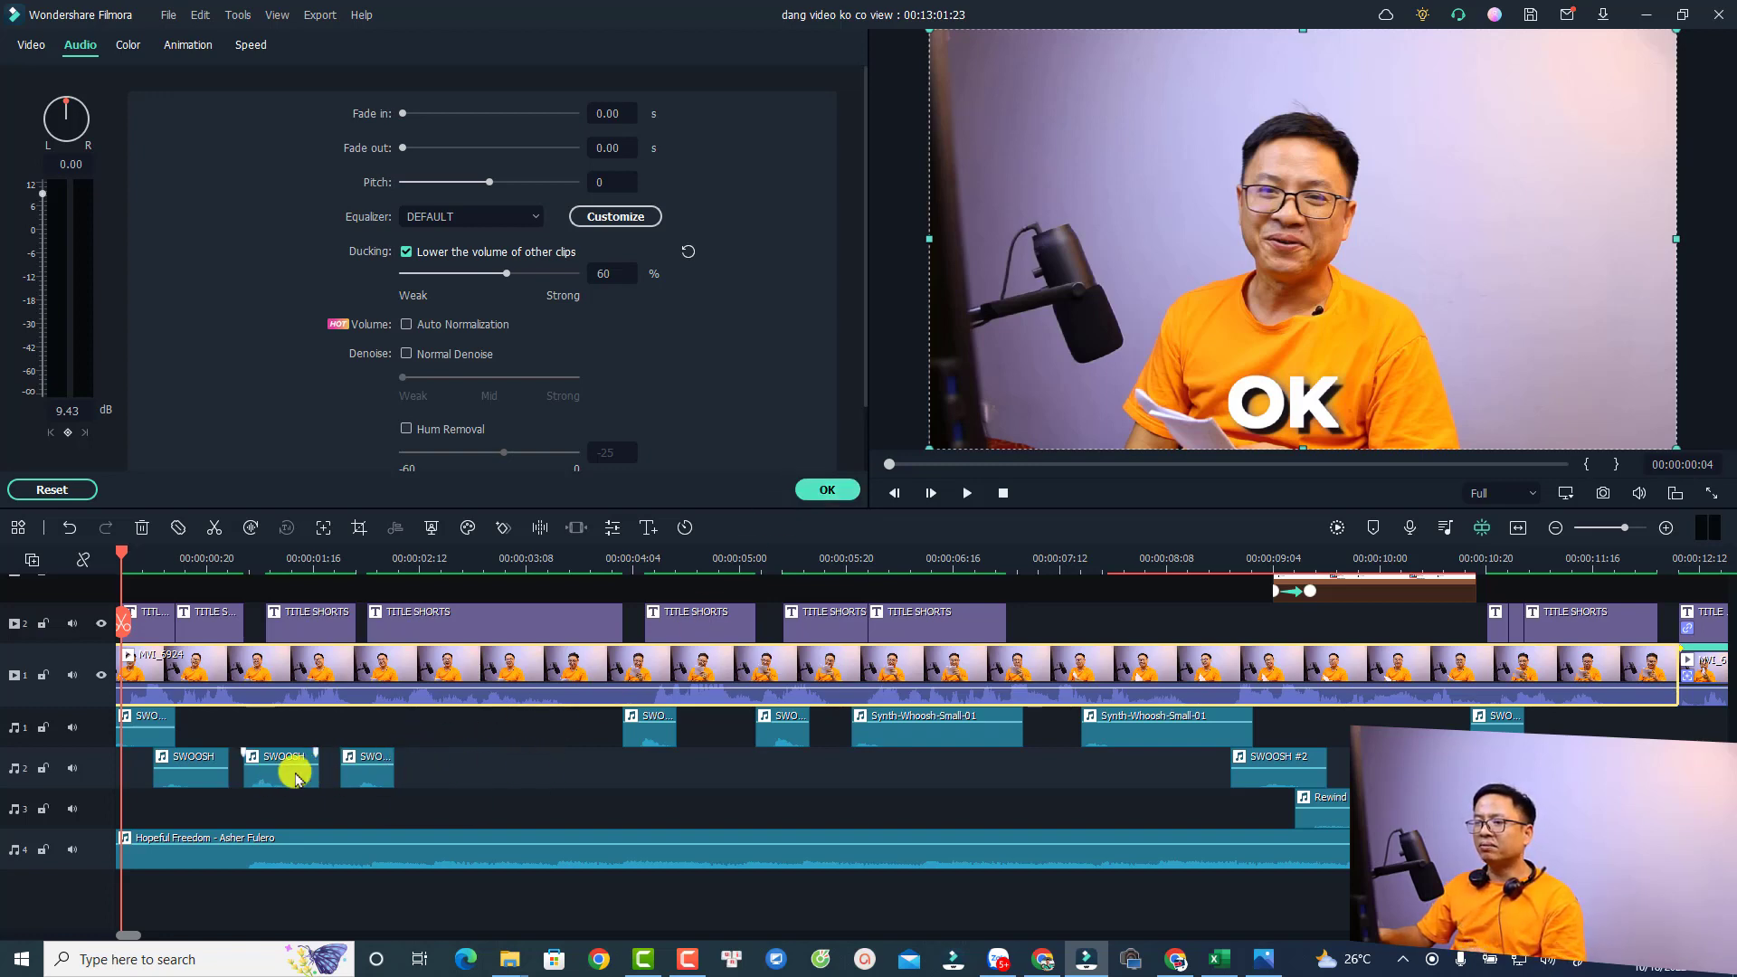
left_click(828, 491)
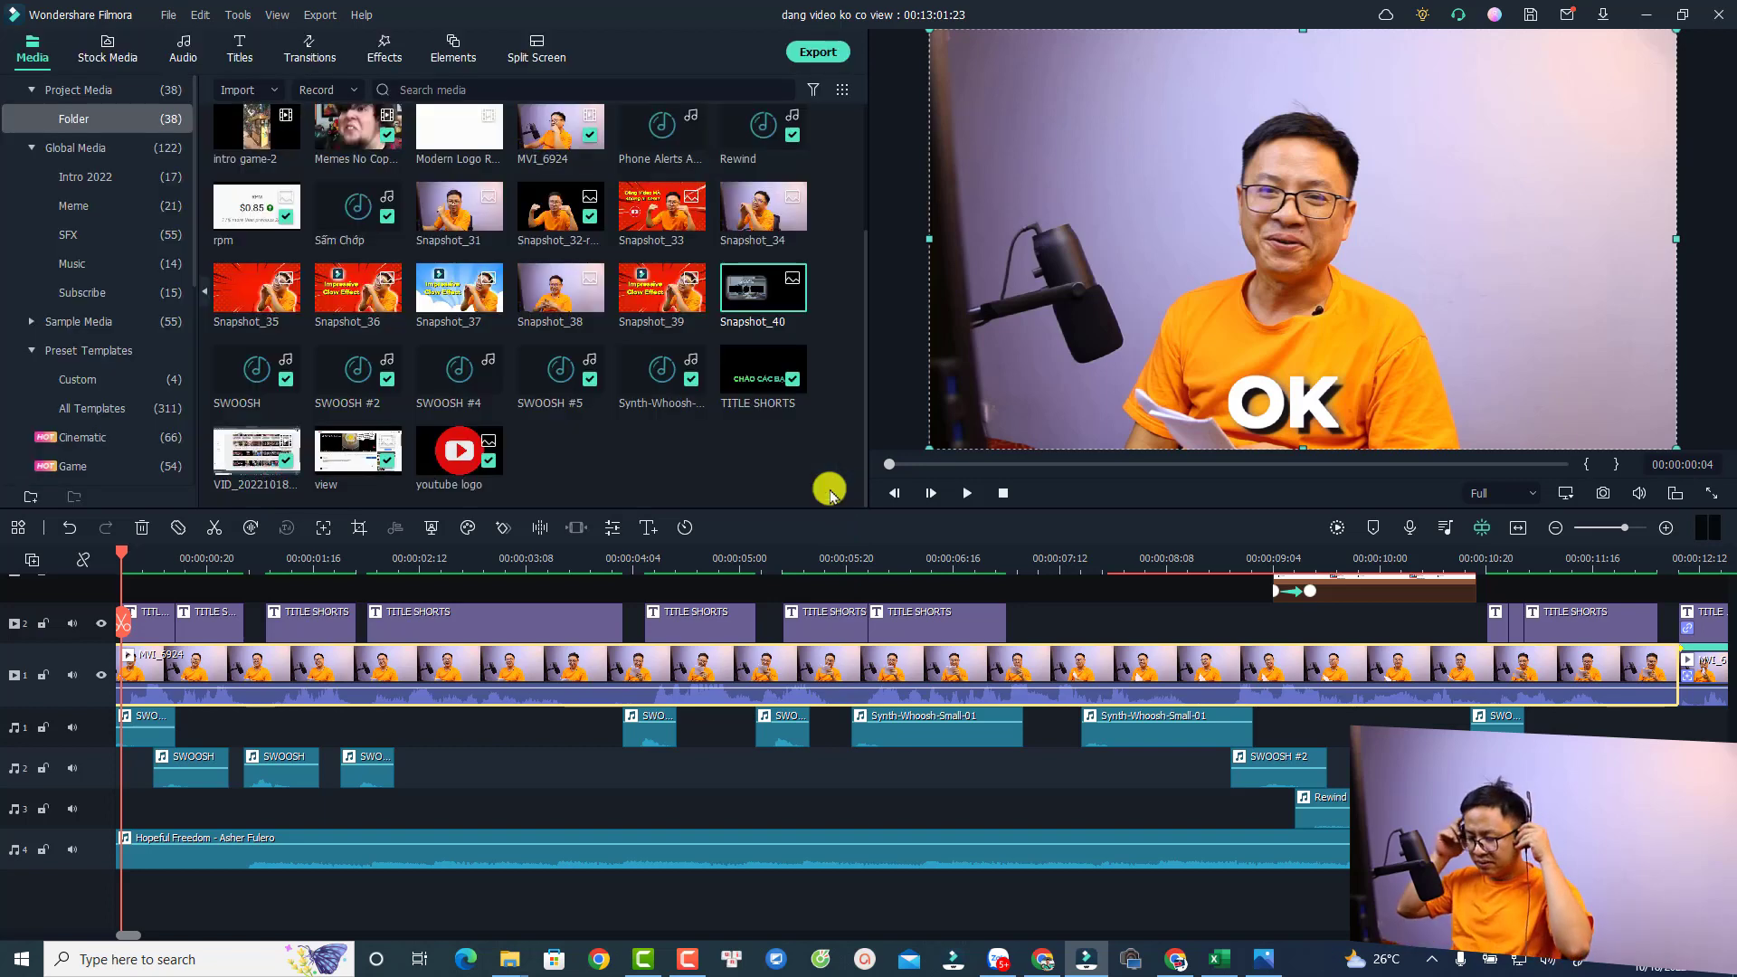
- Play back the opening seconds to hear the ducked music, and review the first MVI_6924 clip's audio ducking settings
key("space")
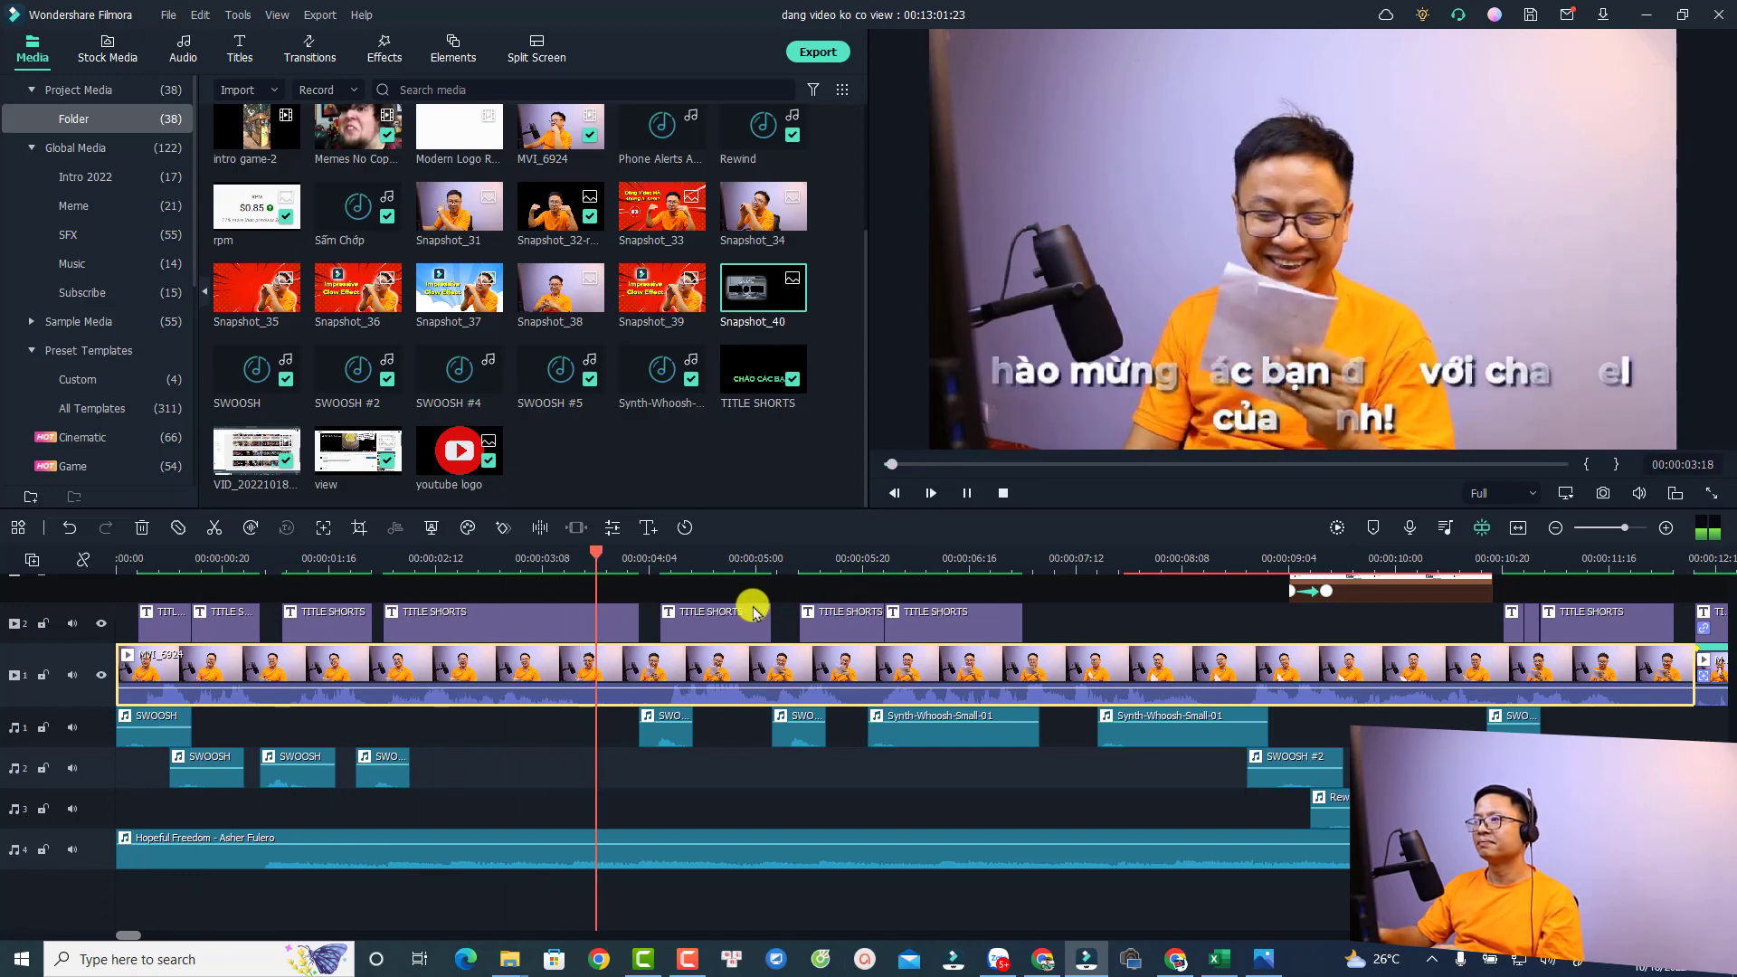
key("space")
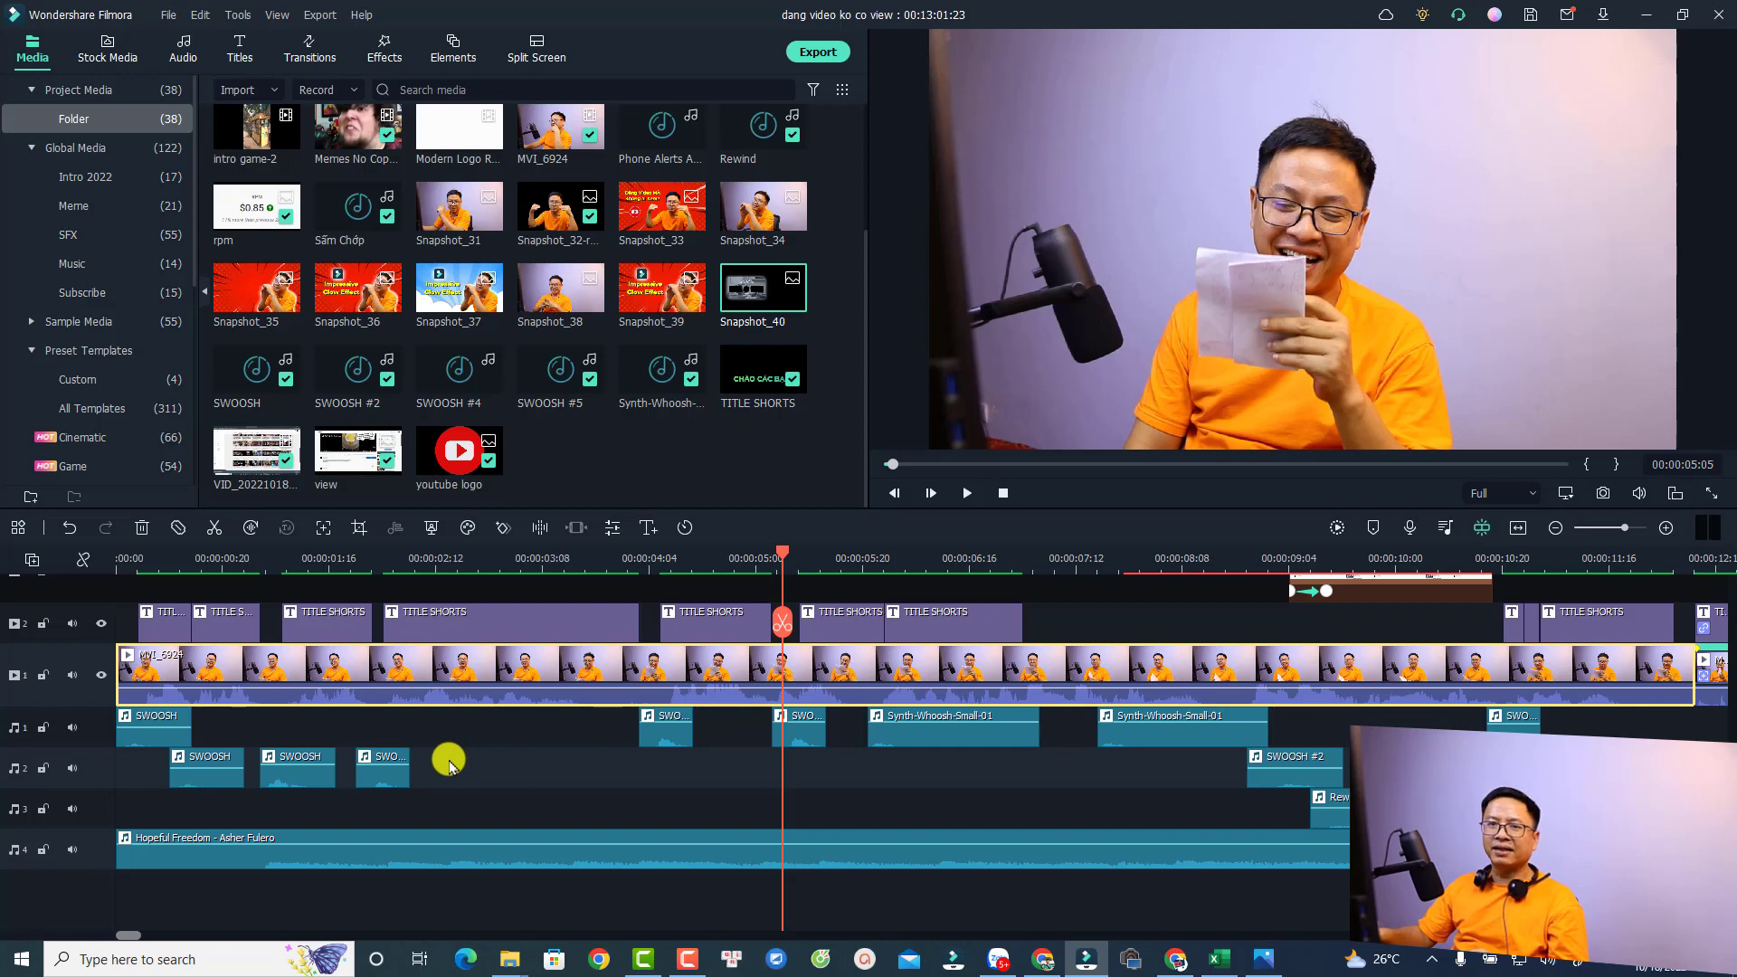
scroll(531, 756, "down", 3)
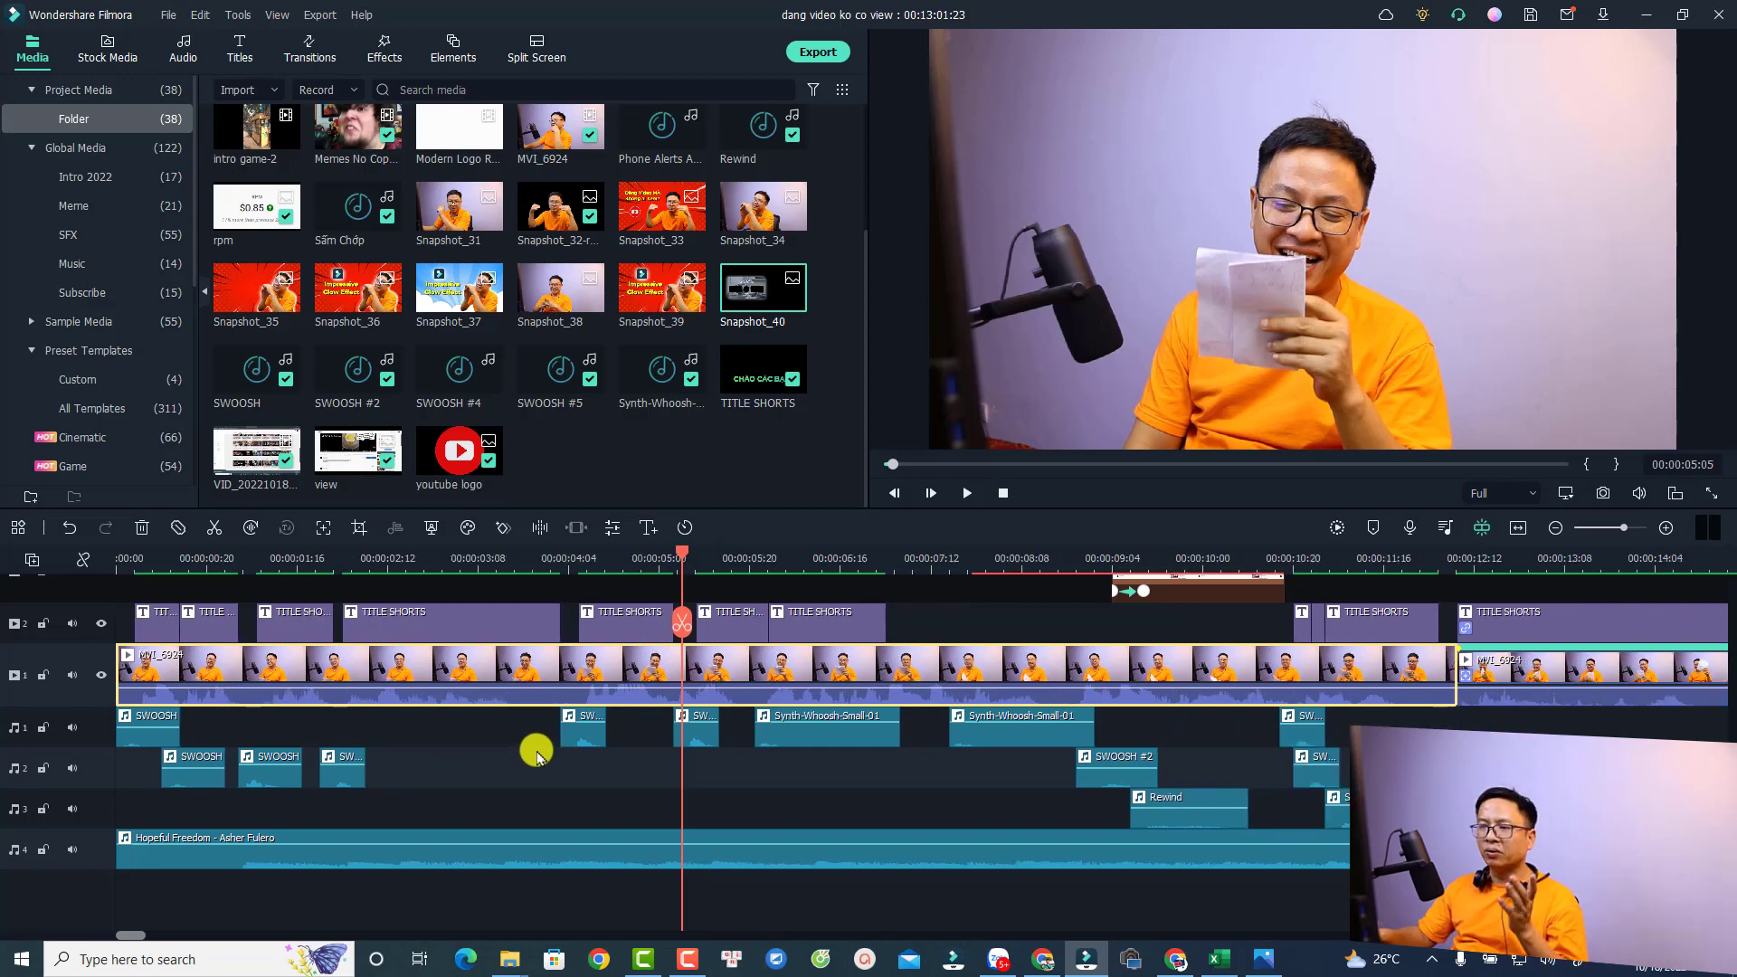
double_click(502, 676)
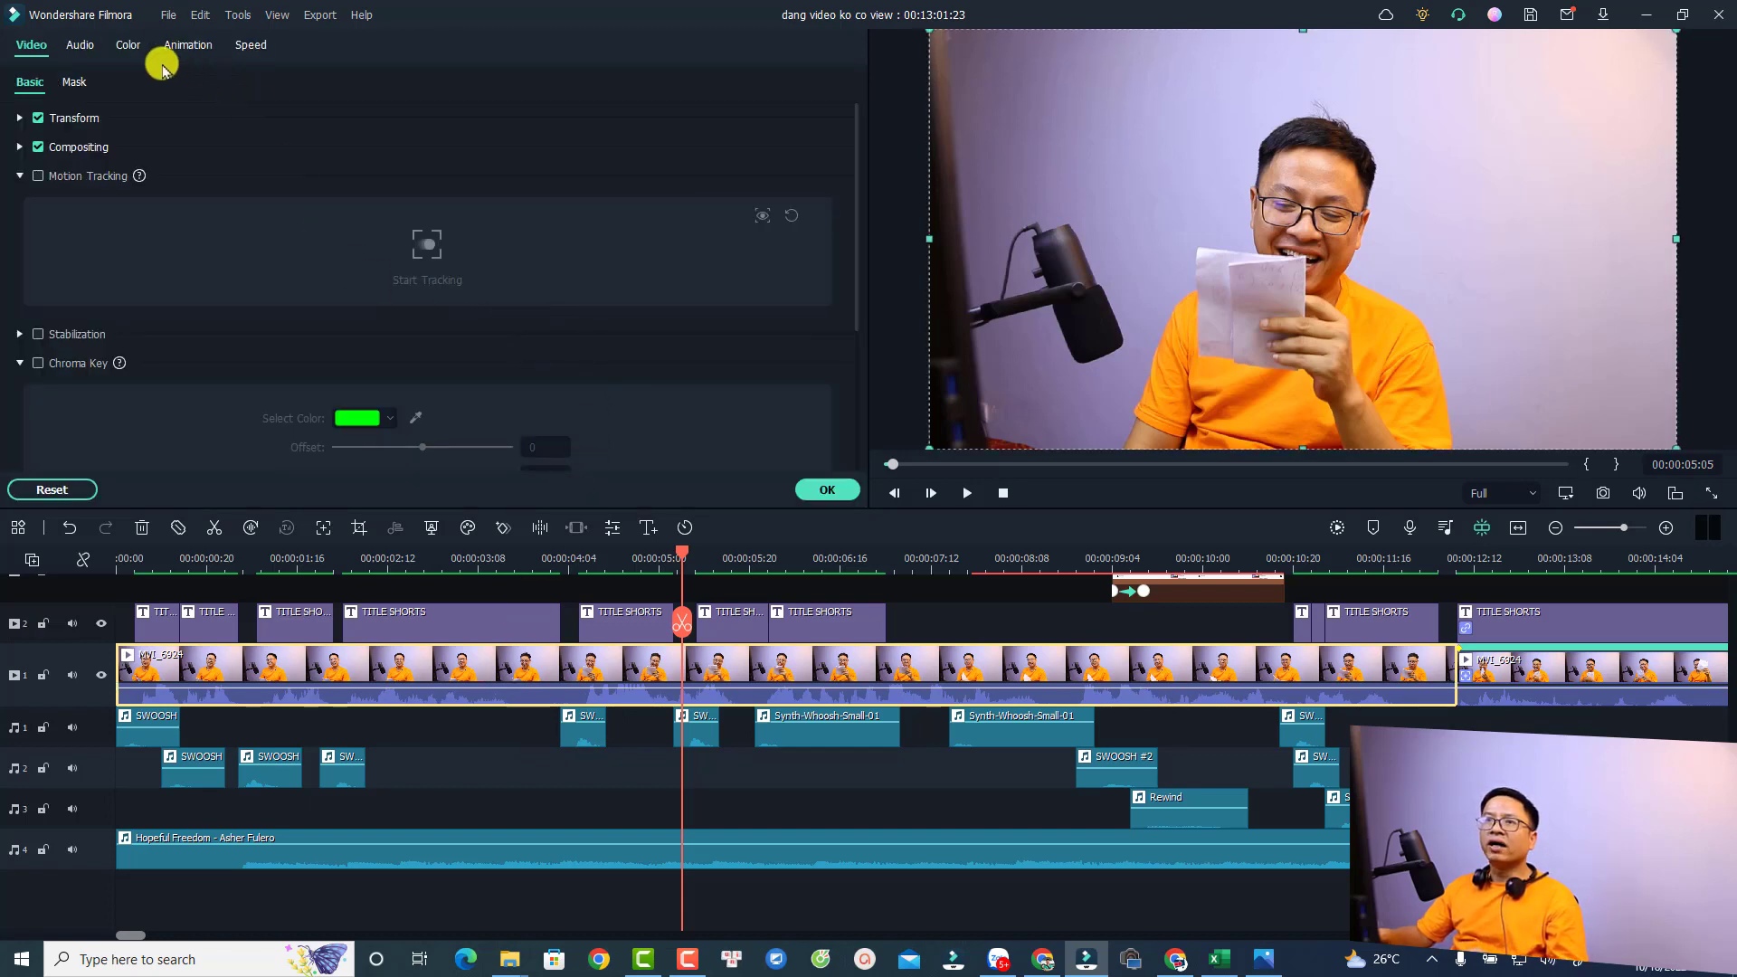
left_click(80, 45)
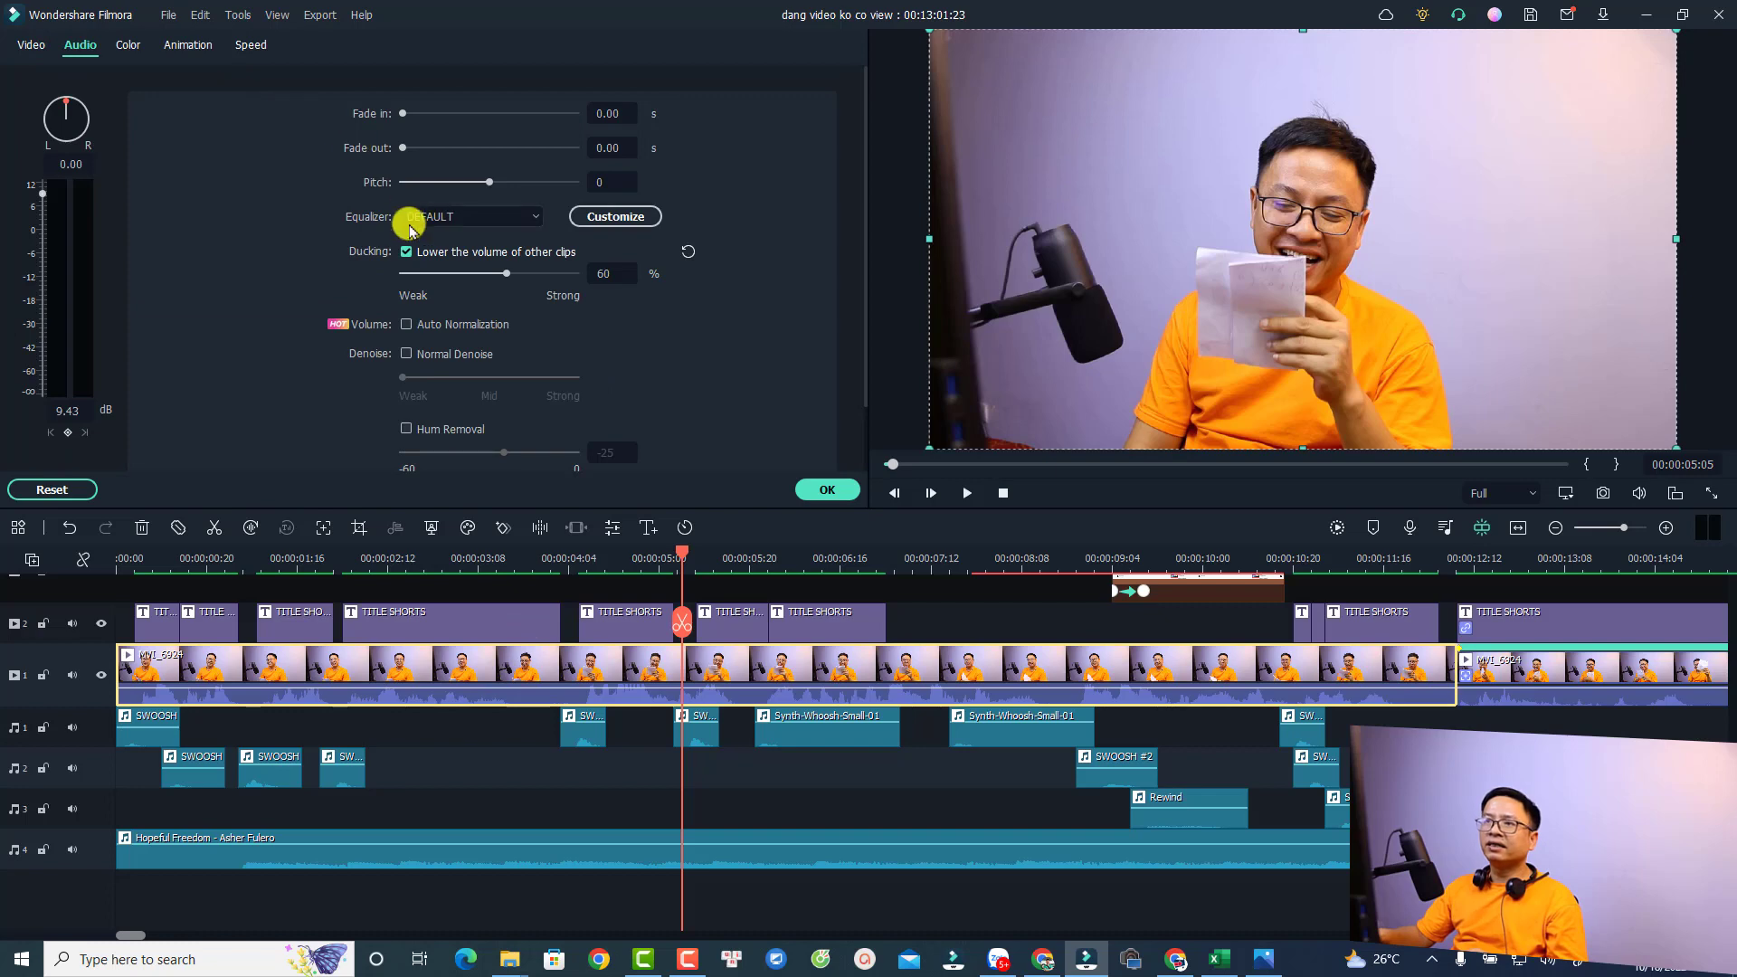
left_click(832, 491)
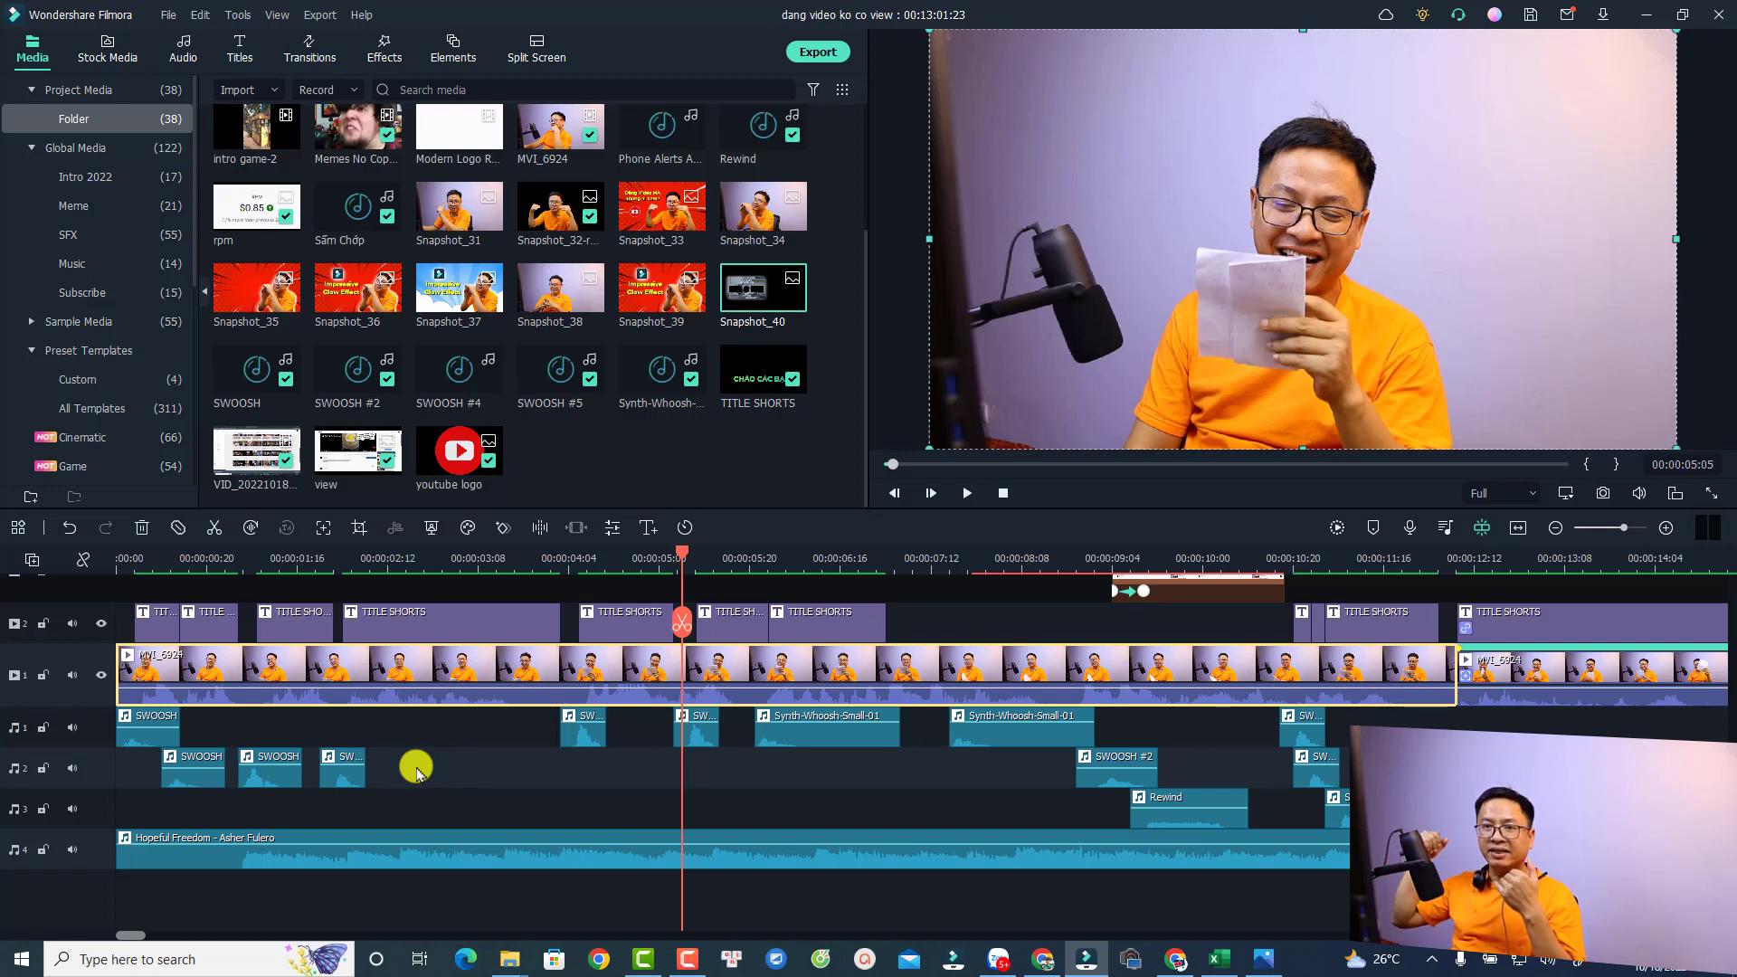
- Fit the whole project in the timeline and mute the Hopeful Freedom music track, audio track 4
scroll(648, 822, "down", 5)
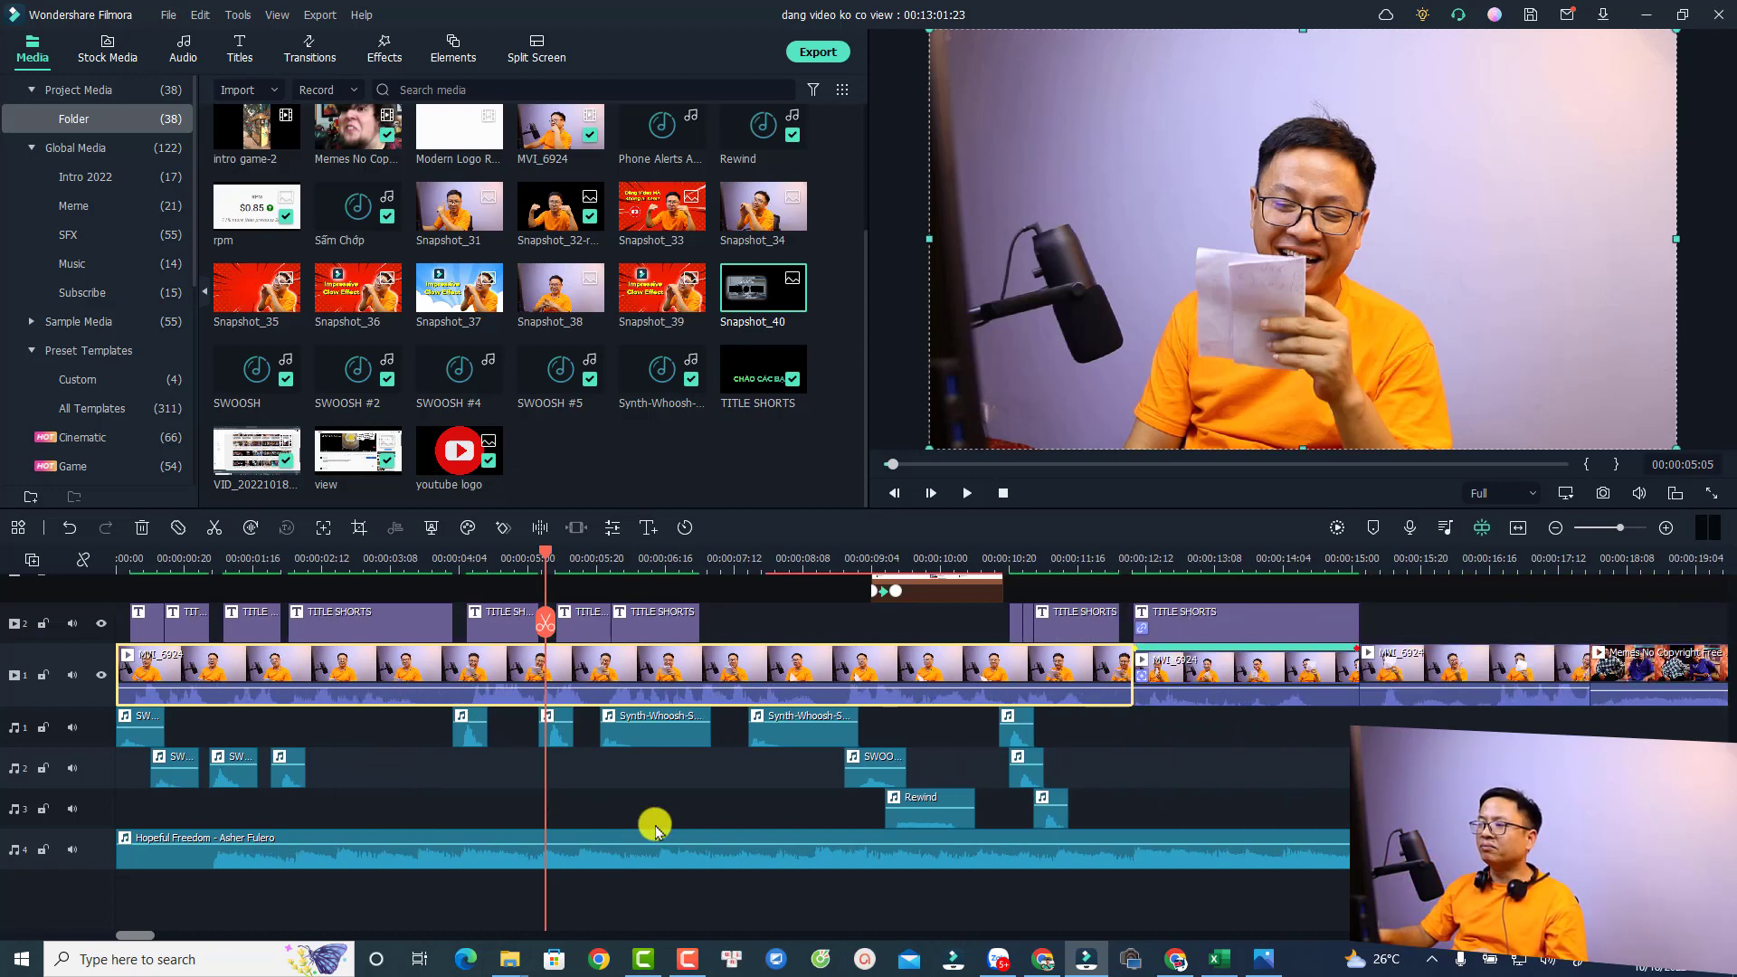
scroll(655, 823, "down", 6)
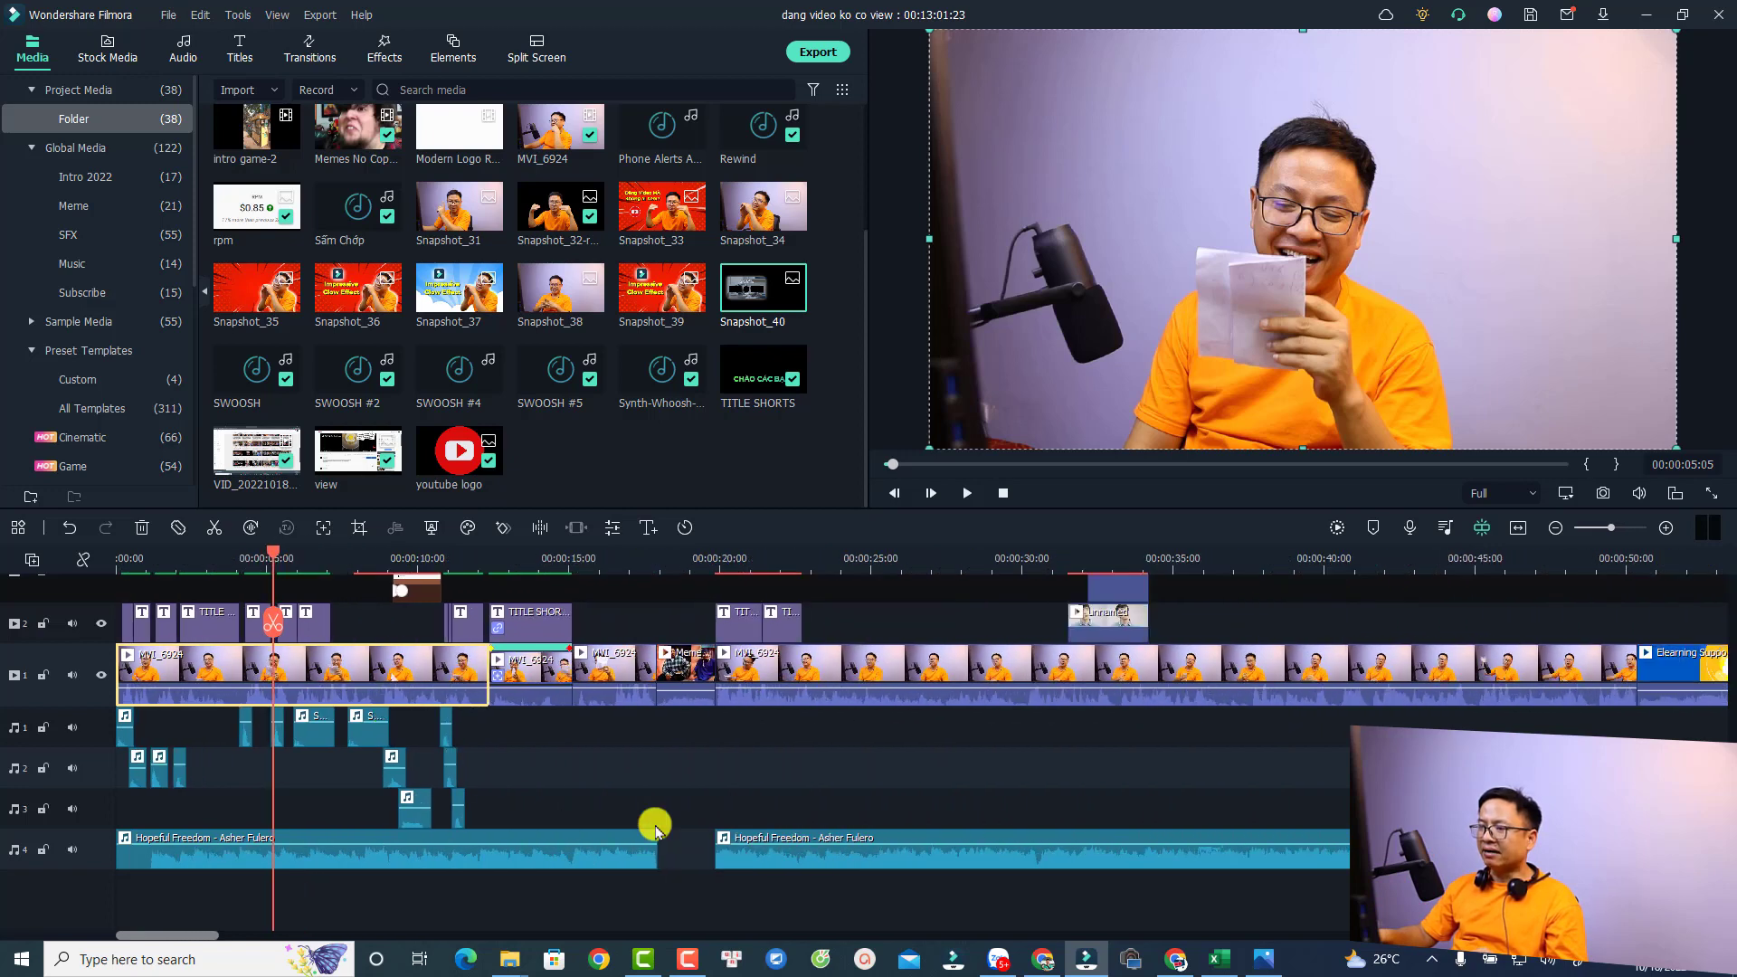
left_click(1519, 528)
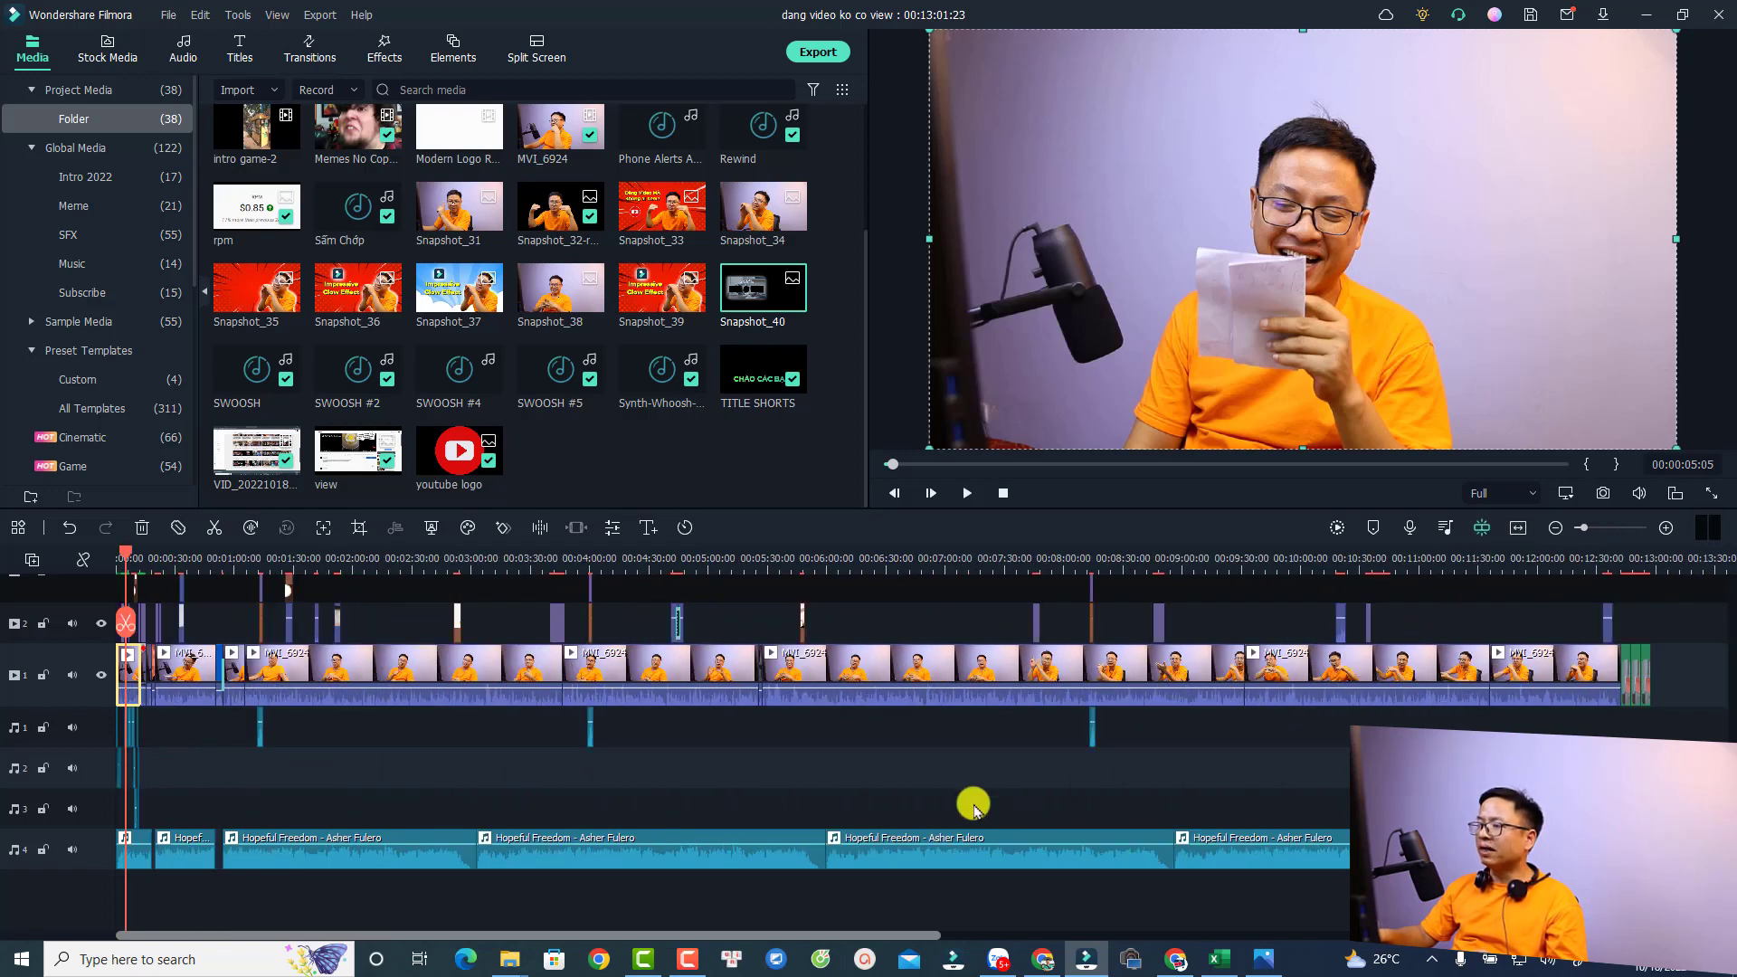
left_click(73, 850)
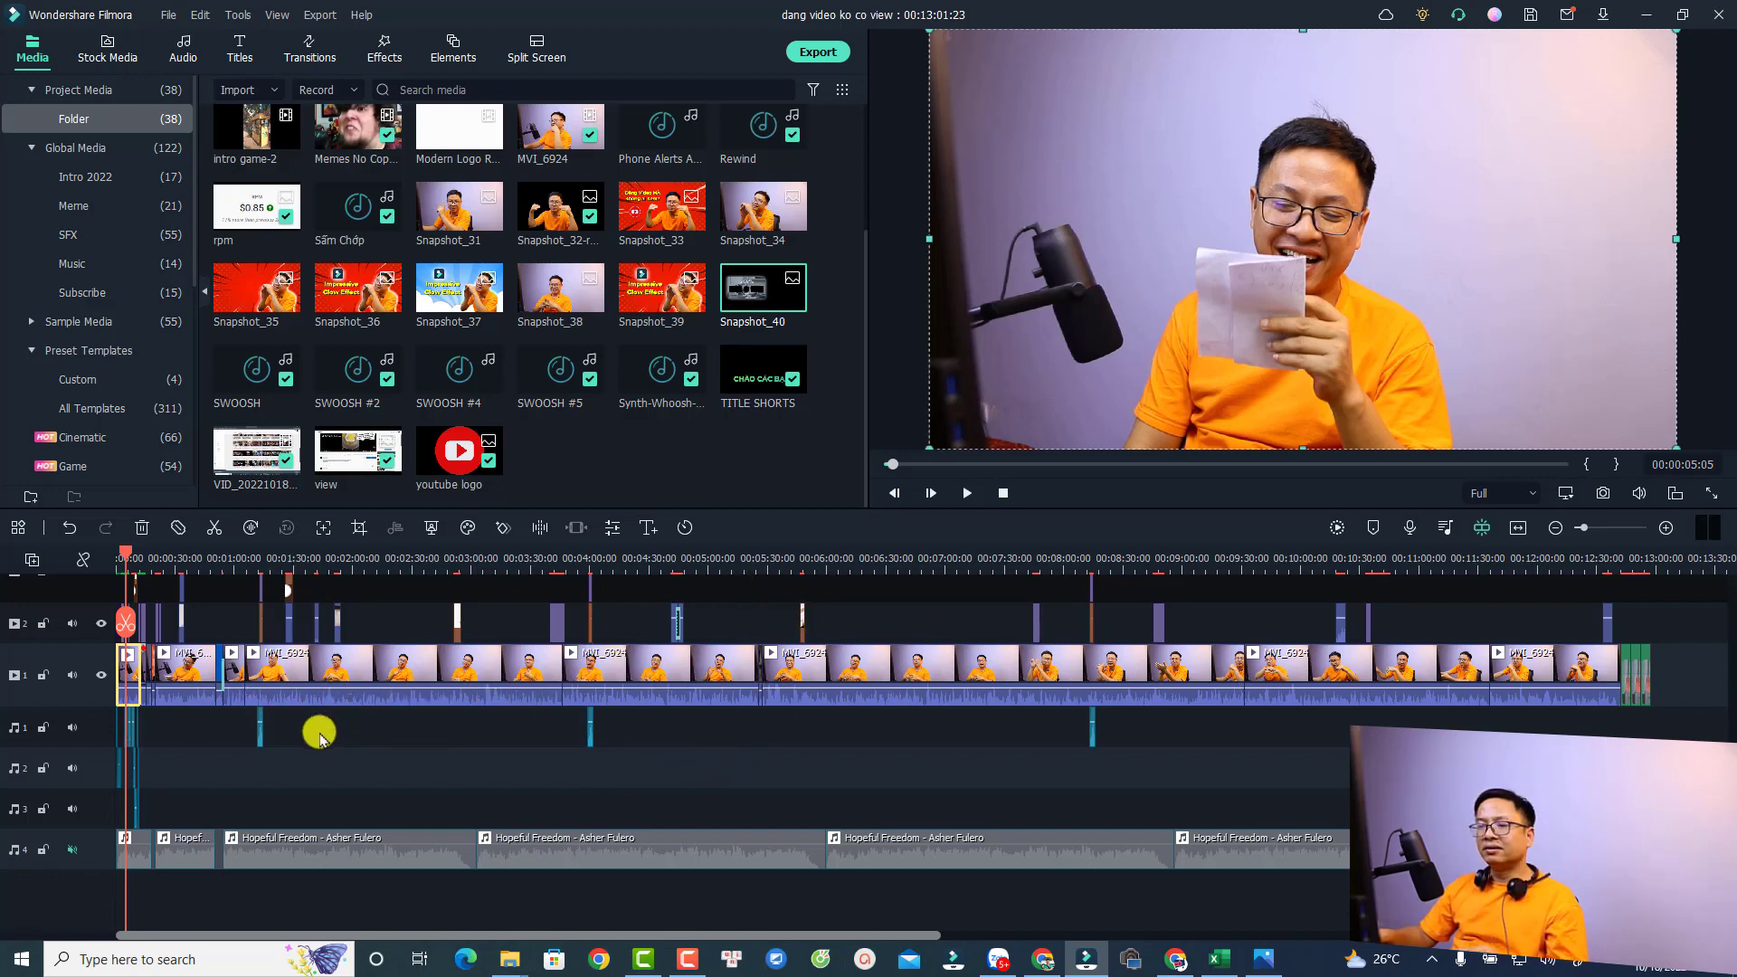
- Export the project's audio as an MP3 named "dang video audio" to the Filmora shorts folder
scroll(230, 749, "up", 2)
scroll(228, 747, "up", 3)
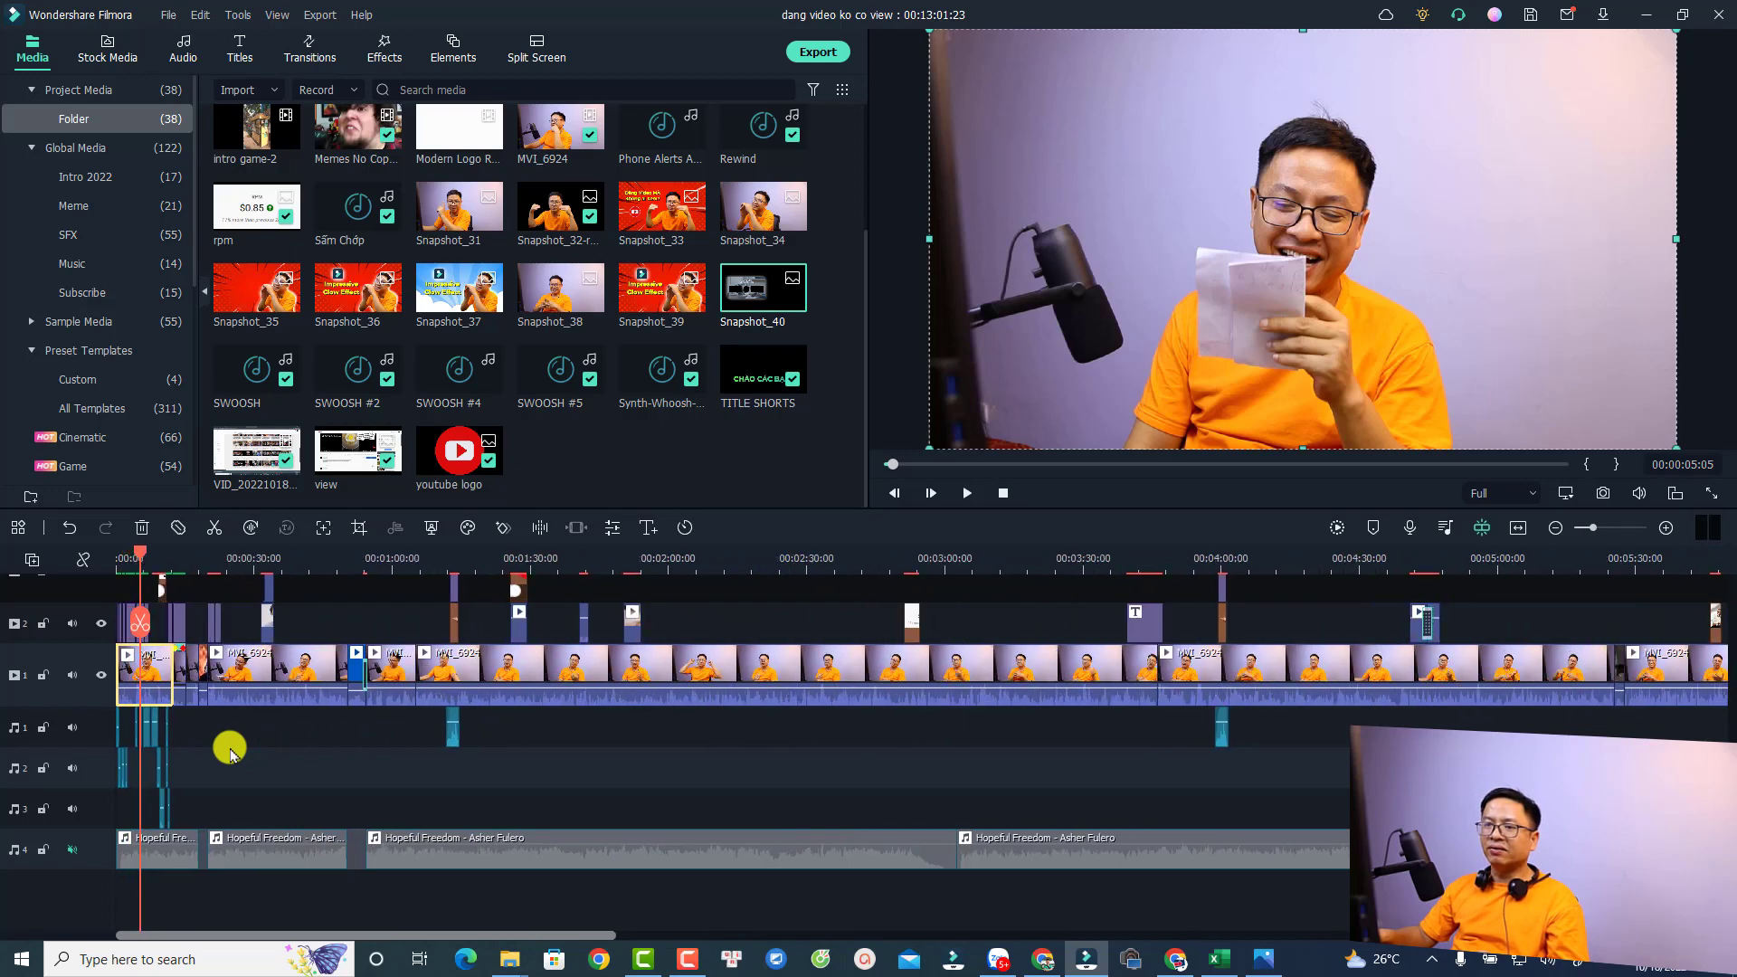
left_click_drag(350, 560, 772, 554)
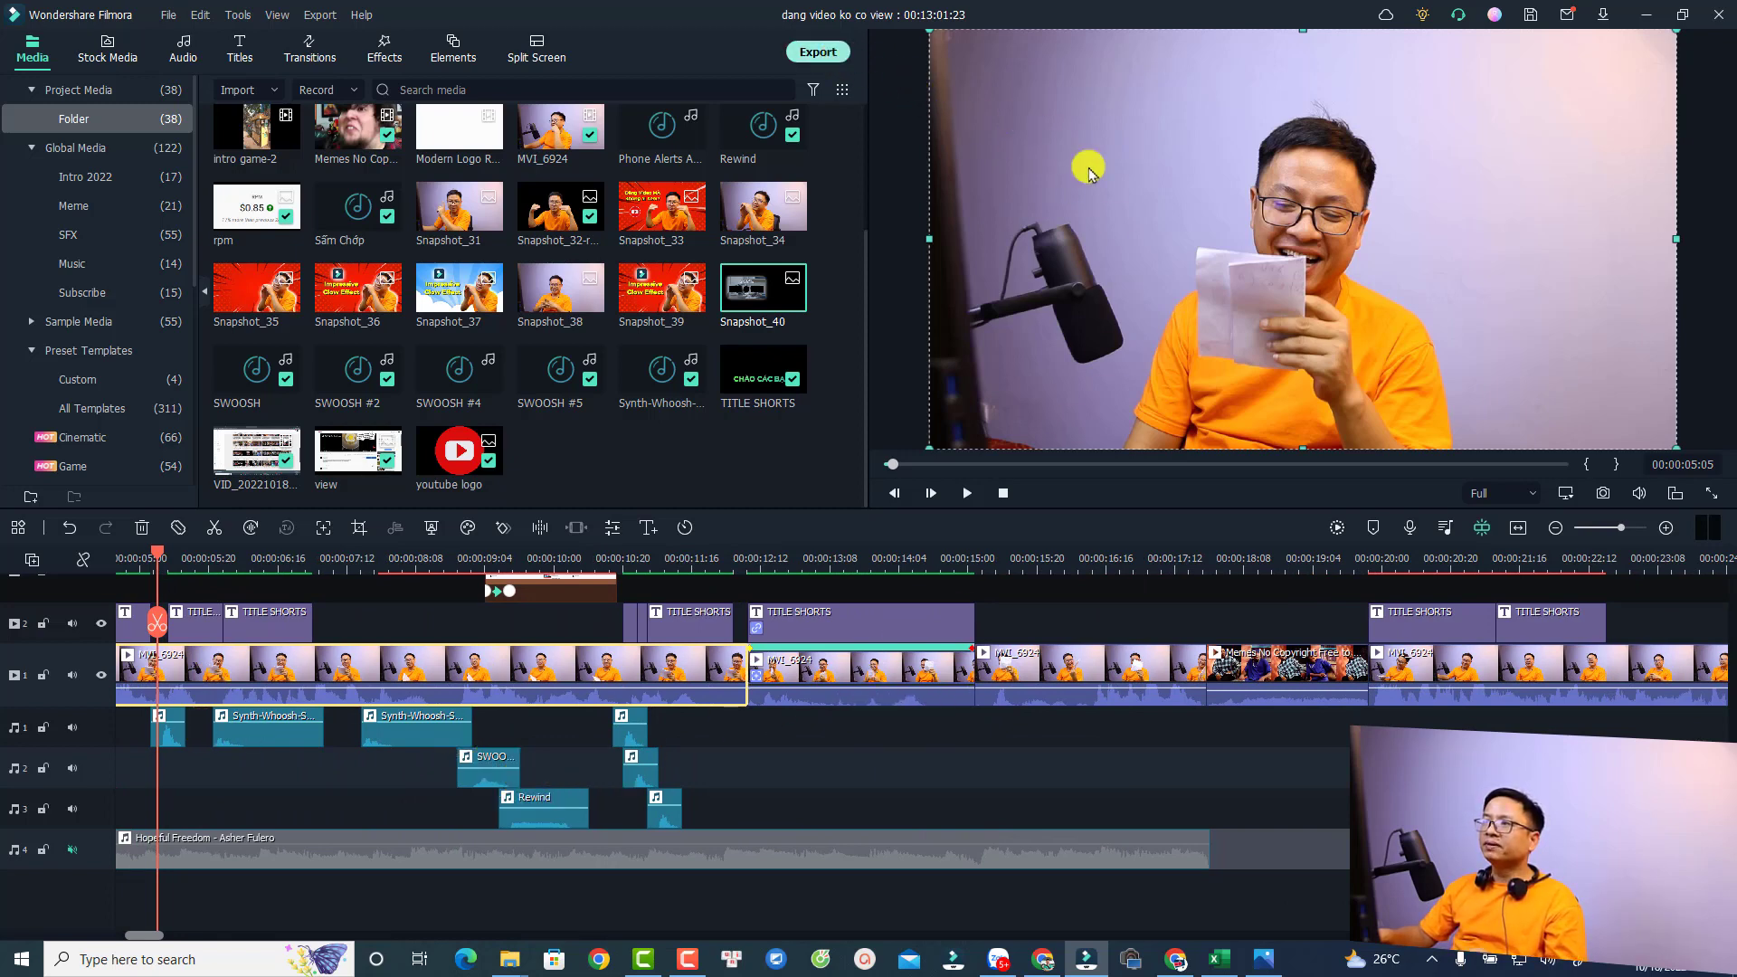
key("ctrl+e")
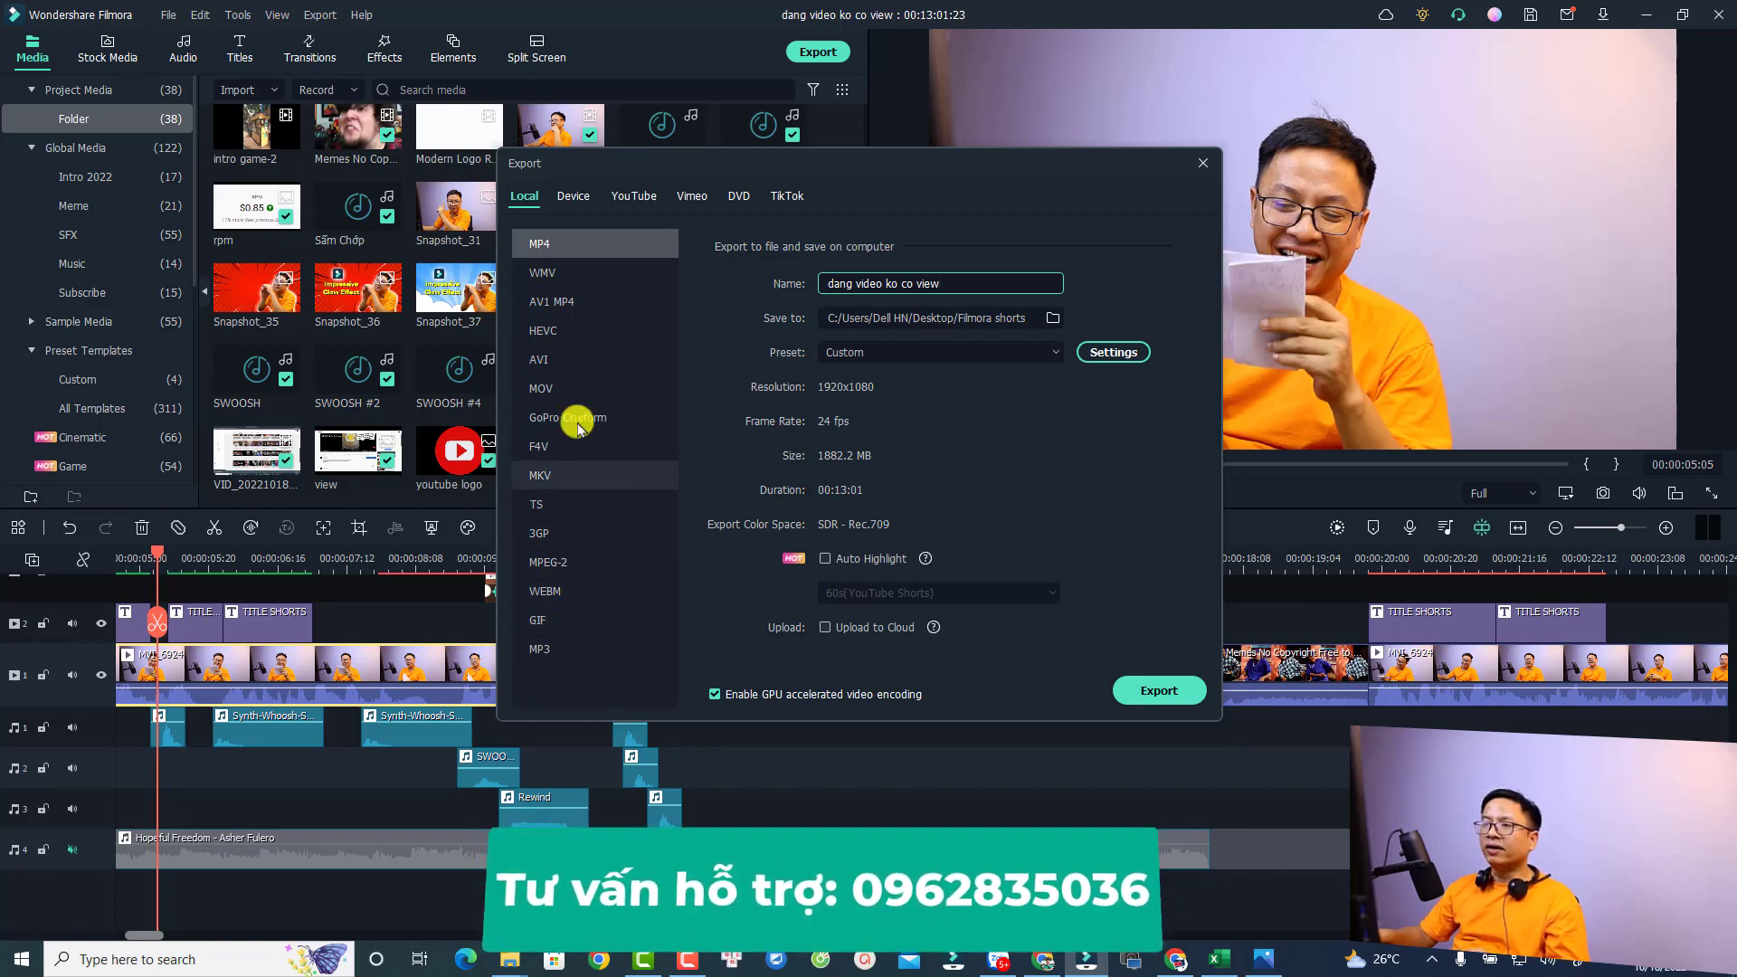
left_click(540, 649)
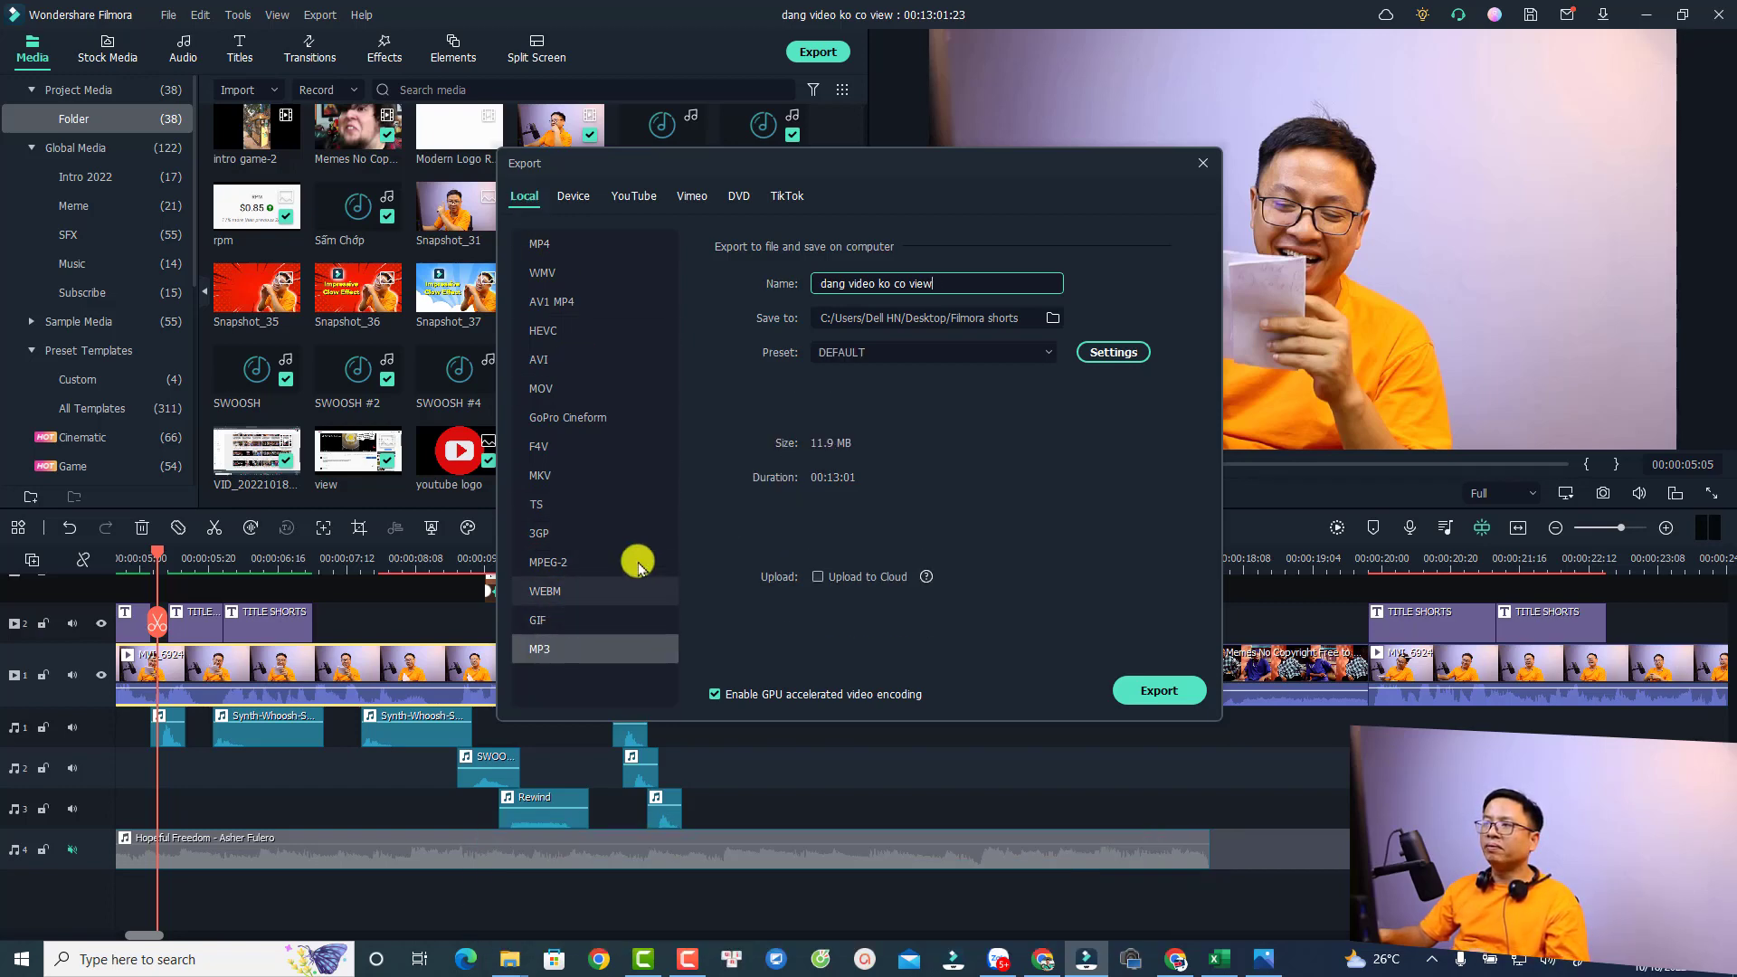
left_click_drag(961, 283, 775, 280)
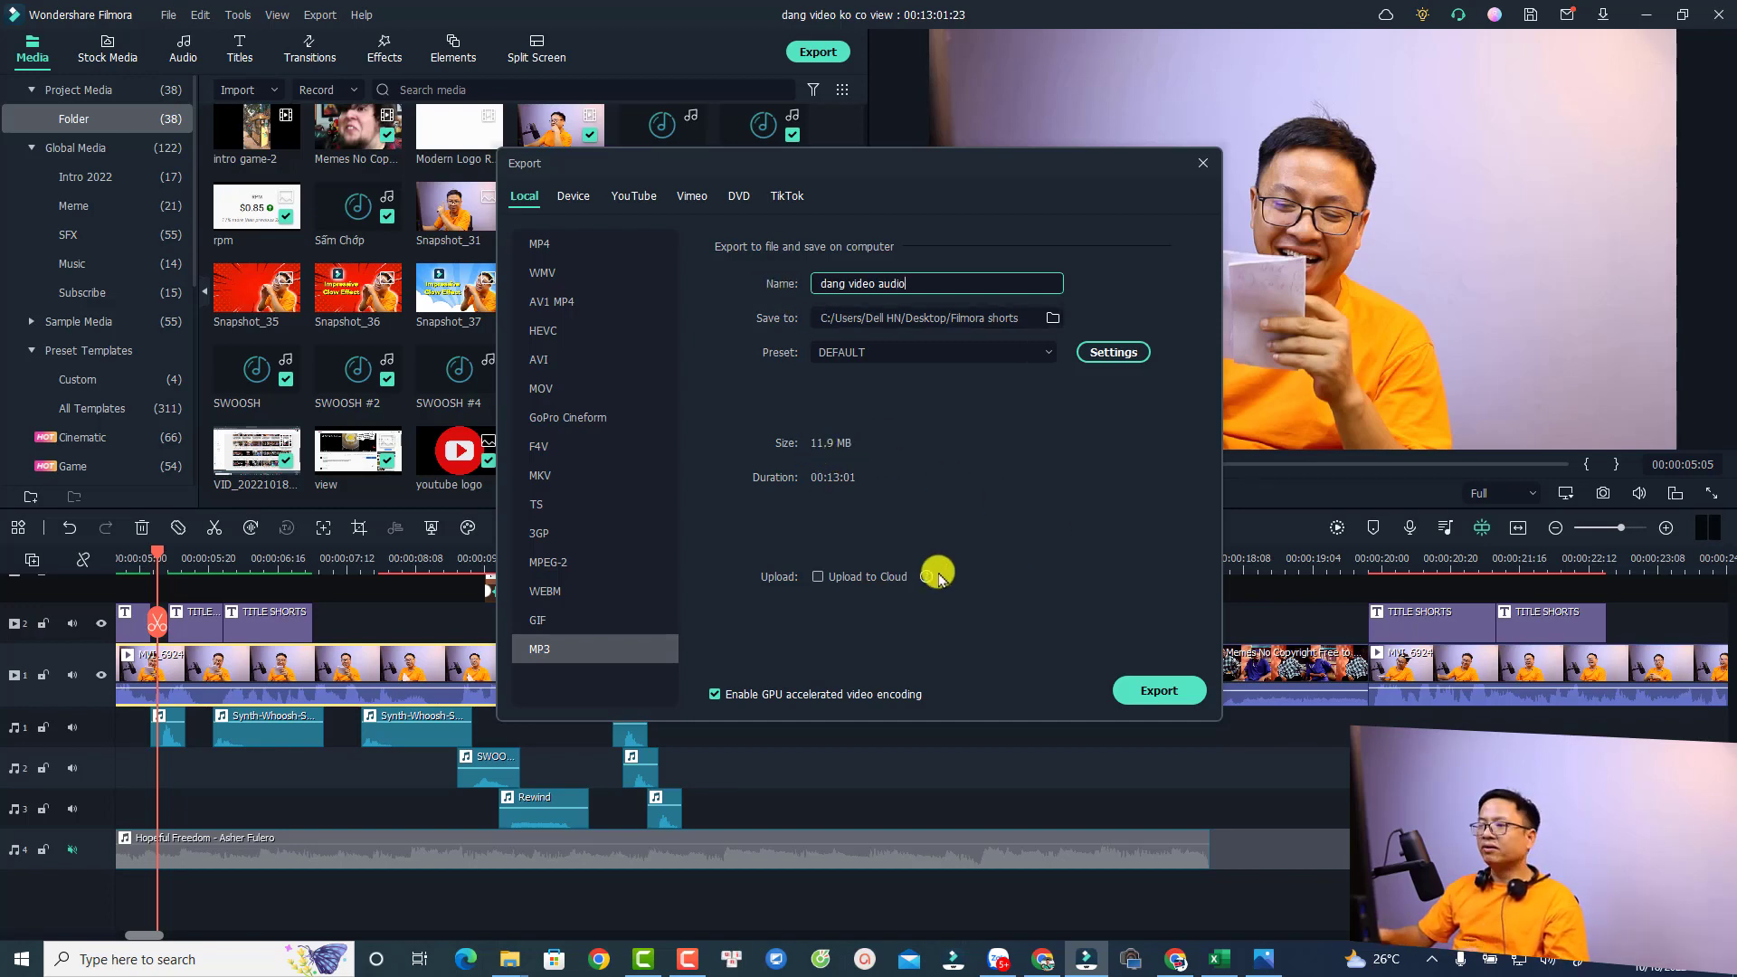
left_click(1157, 692)
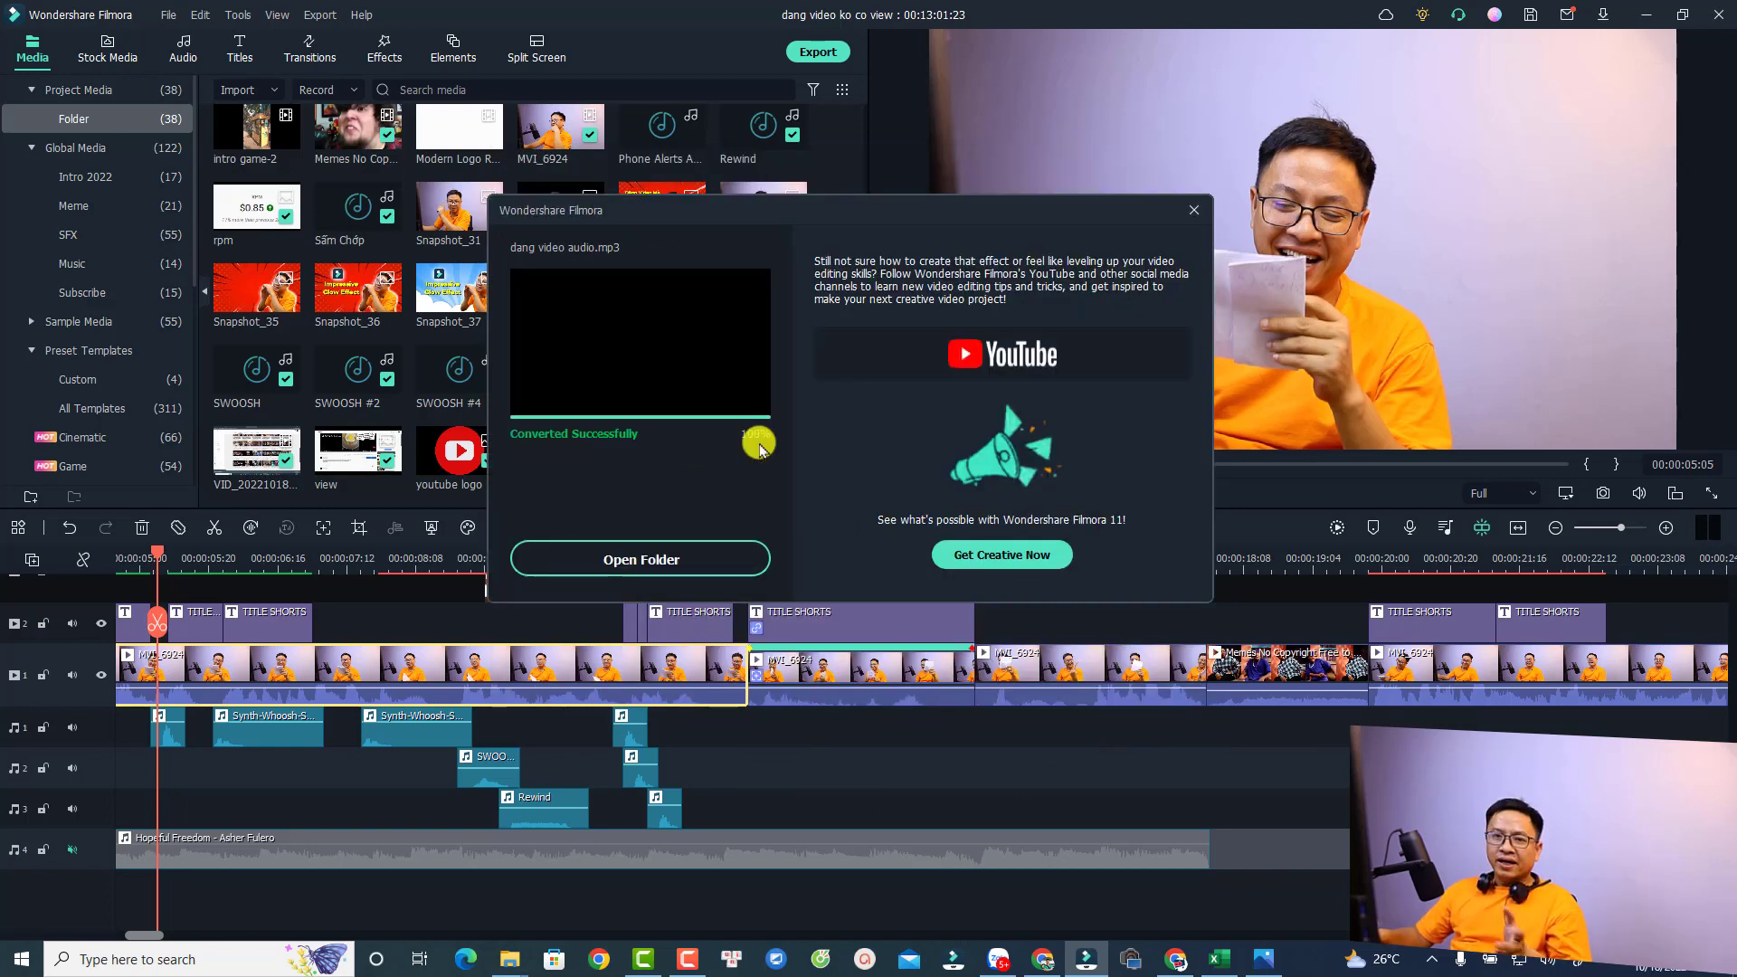
- Open the export folder and import the "dang video audio" file into the project media
left_click(653, 561)
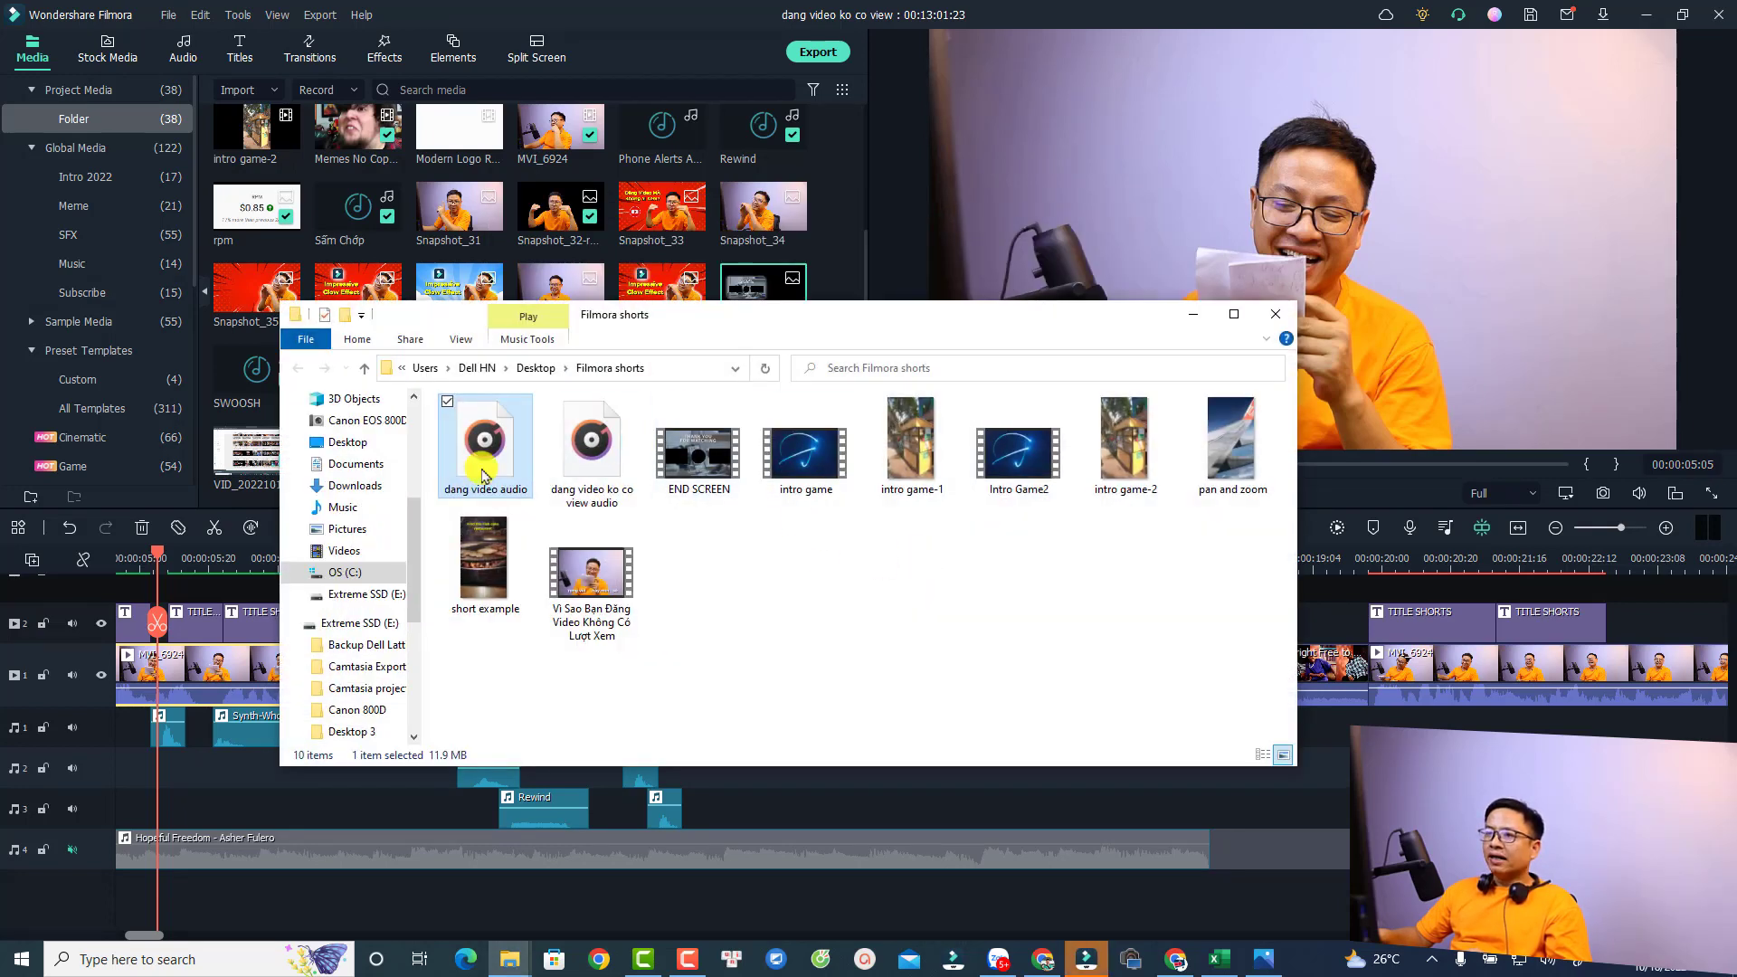
left_click_drag(671, 326, 1115, 396)
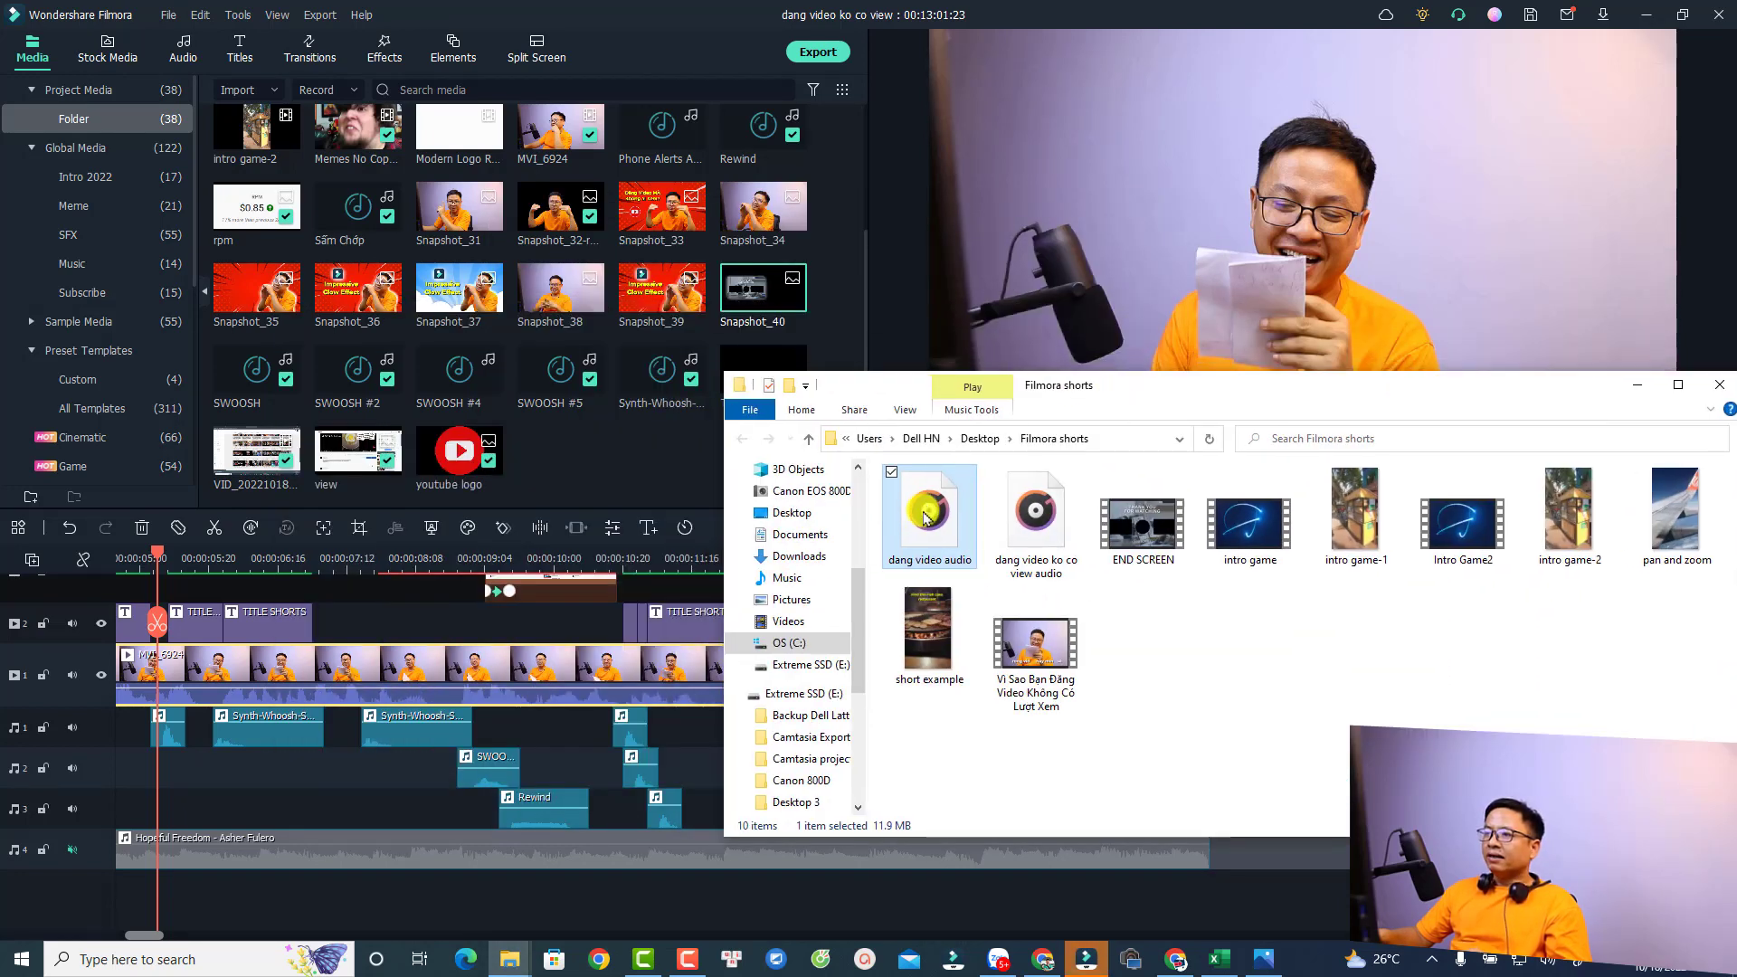
left_click_drag(924, 518, 584, 482)
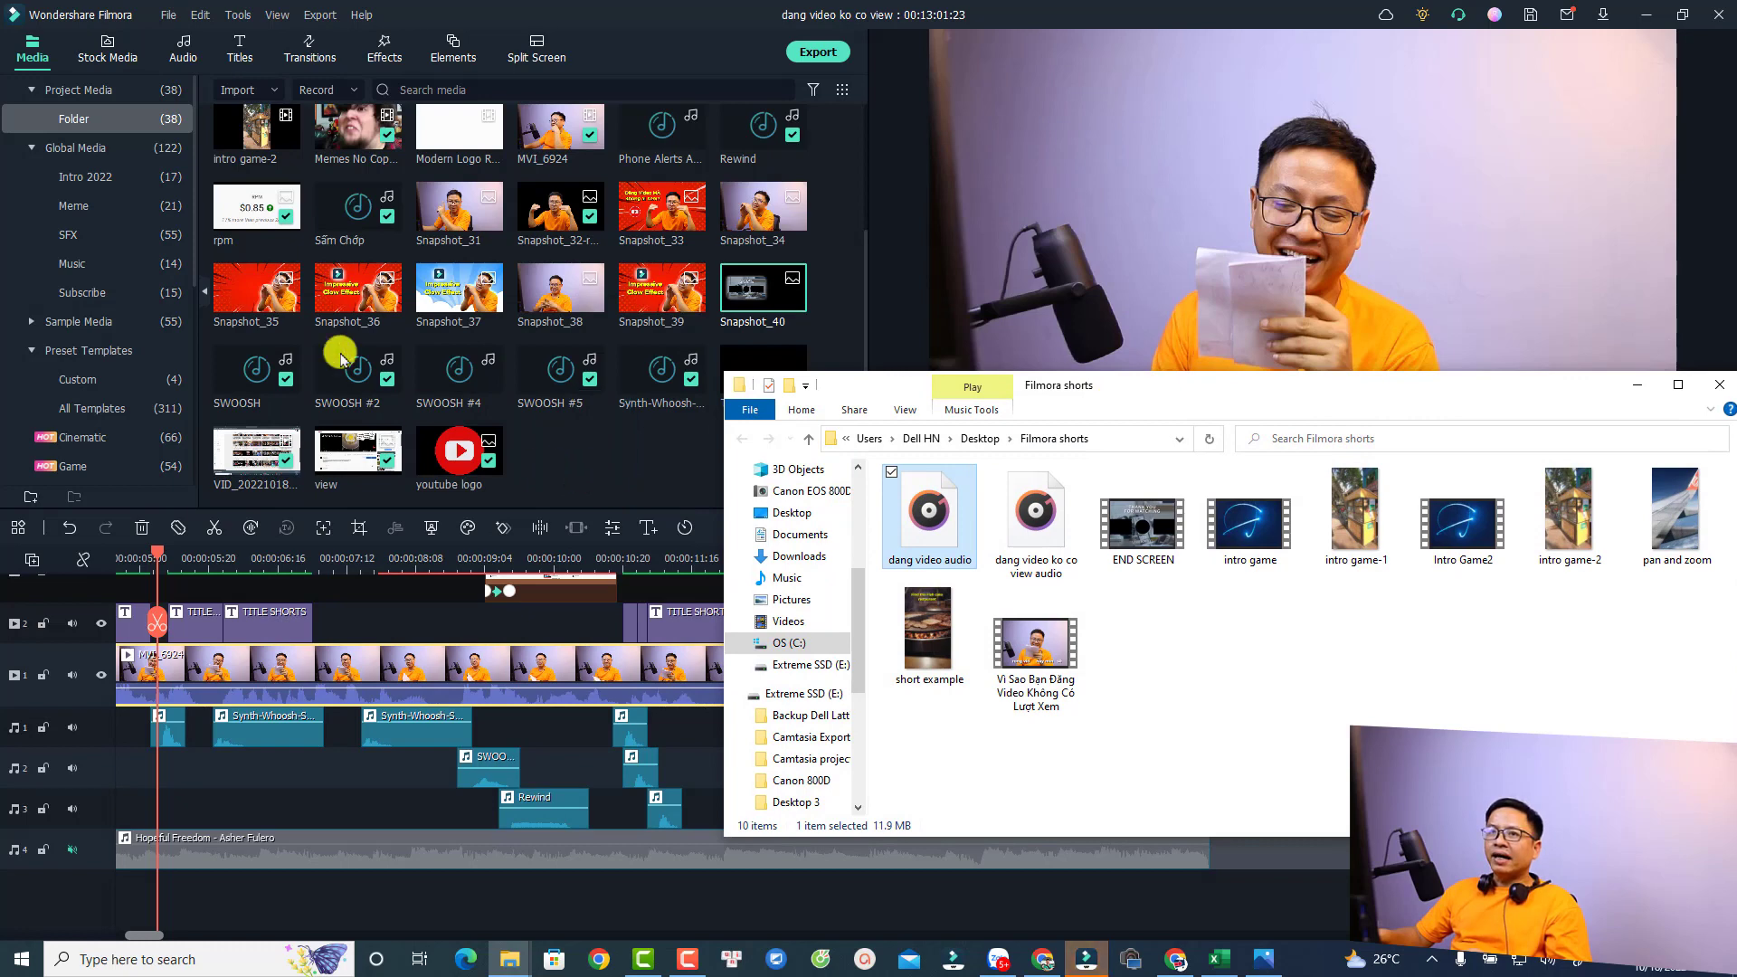
left_click(667, 456)
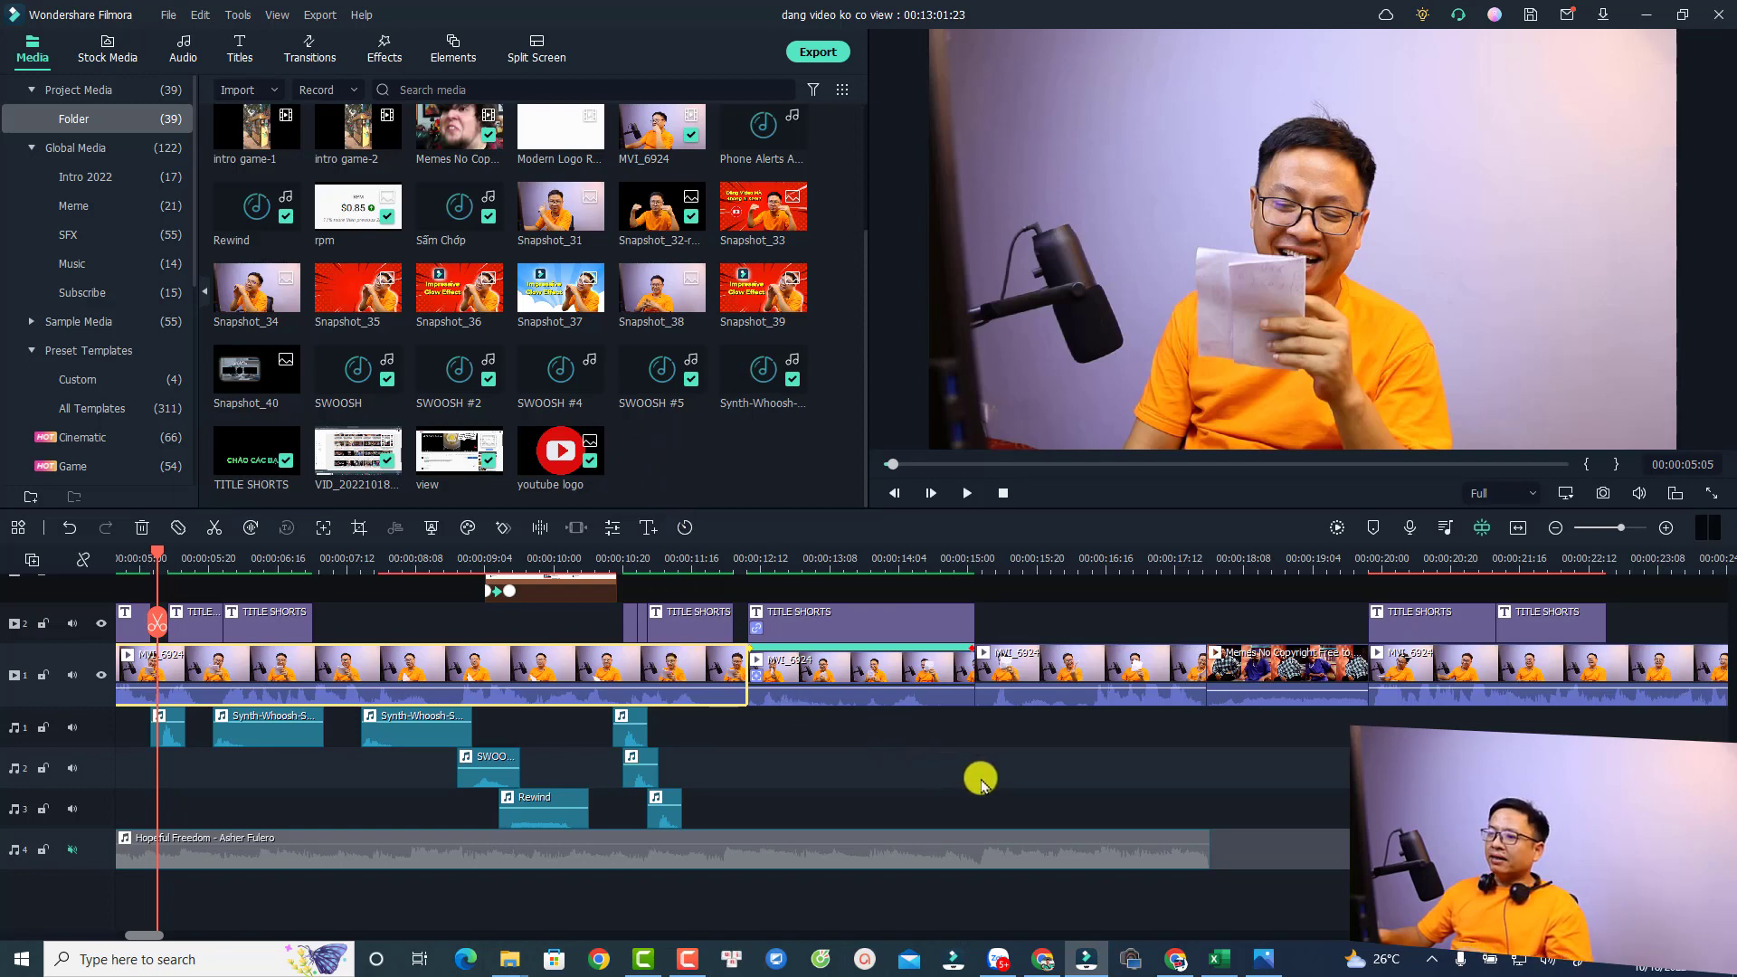
- Select all clips in the timeline and mute them
left_click(1517, 528)
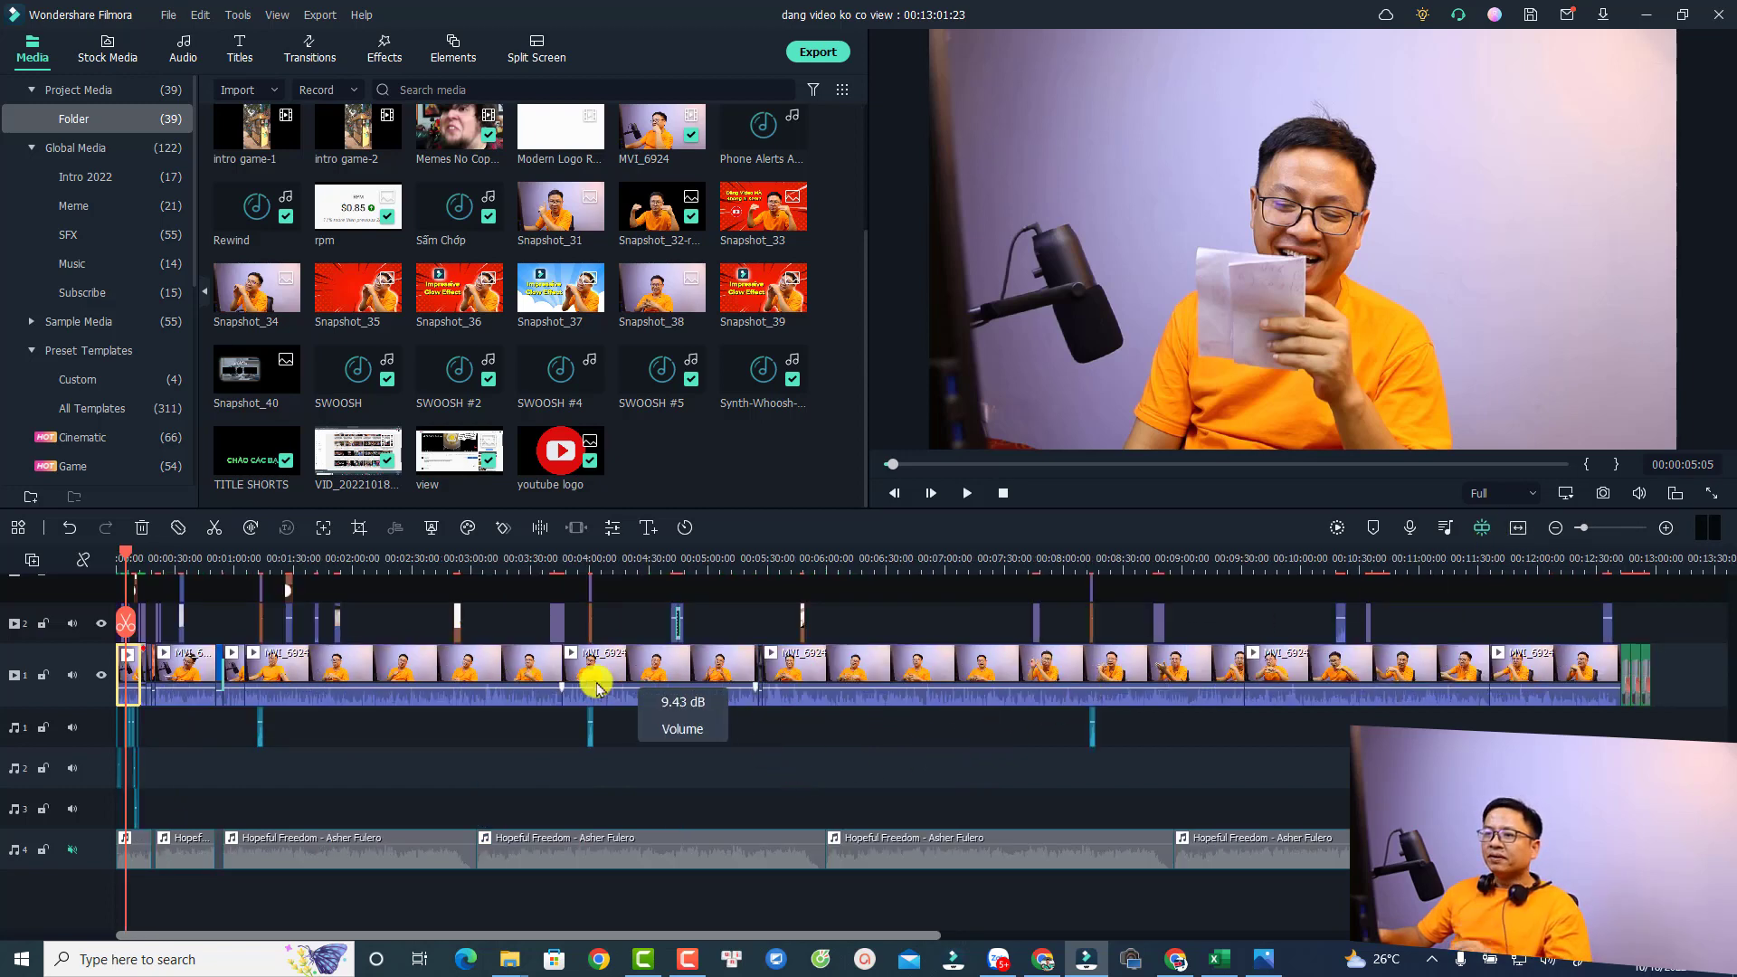
left_click(493, 674)
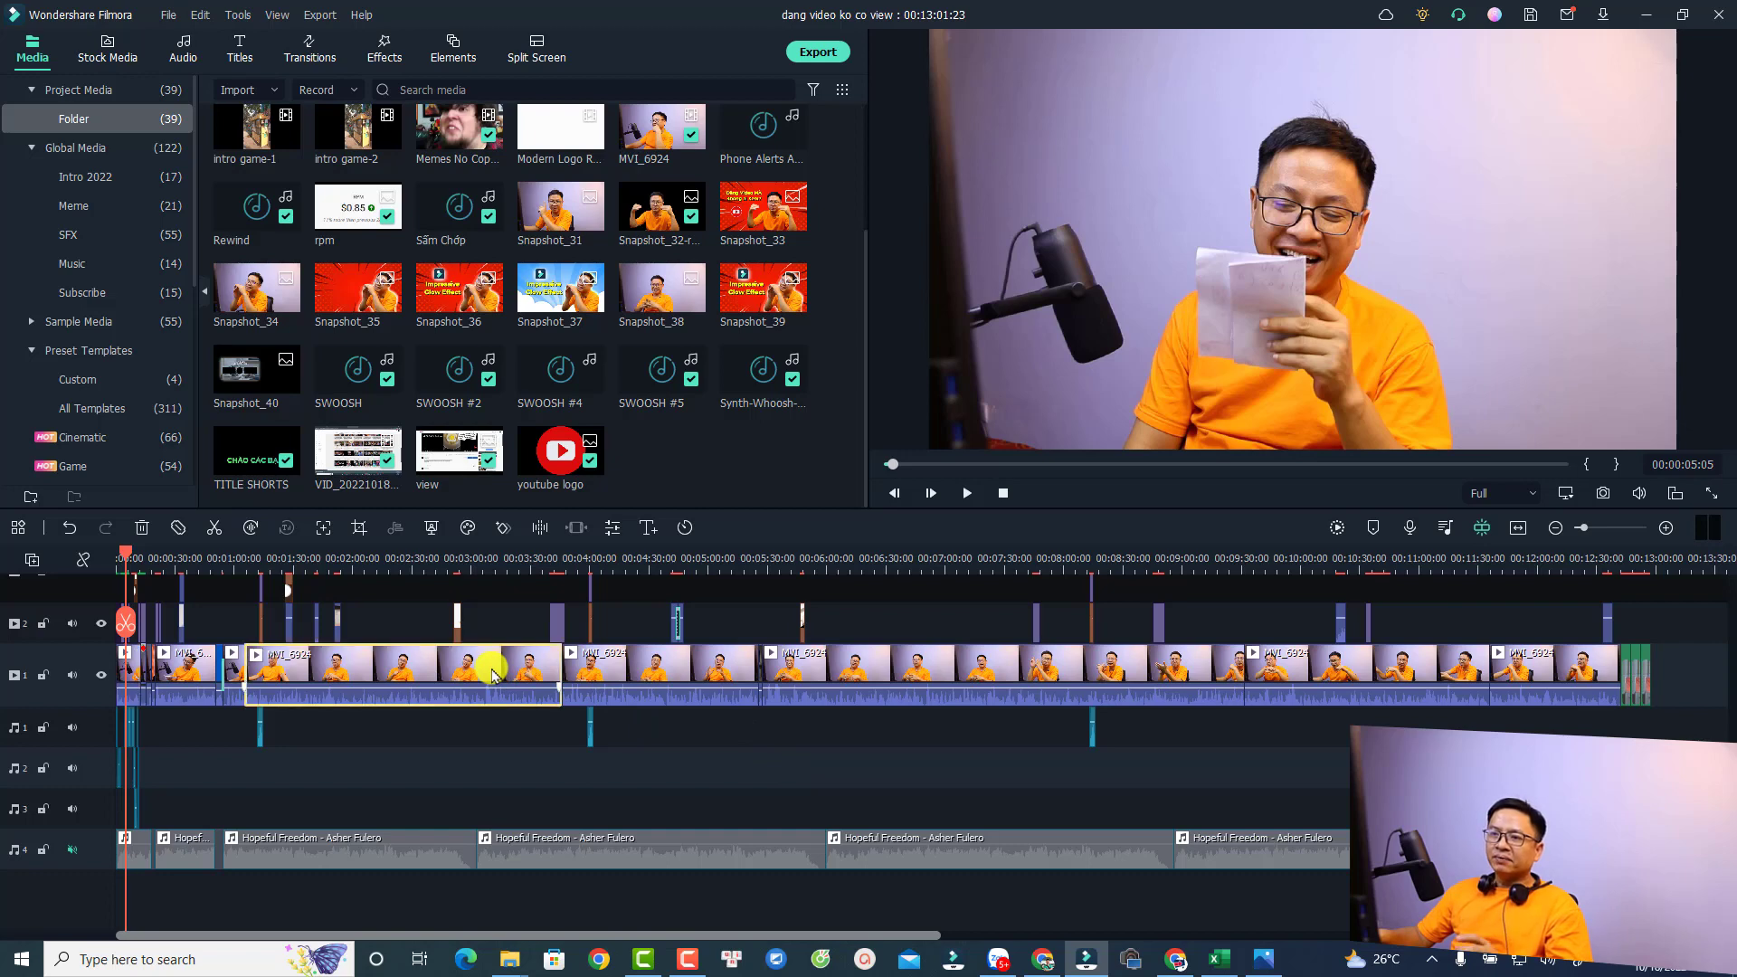
key("ctrl+a")
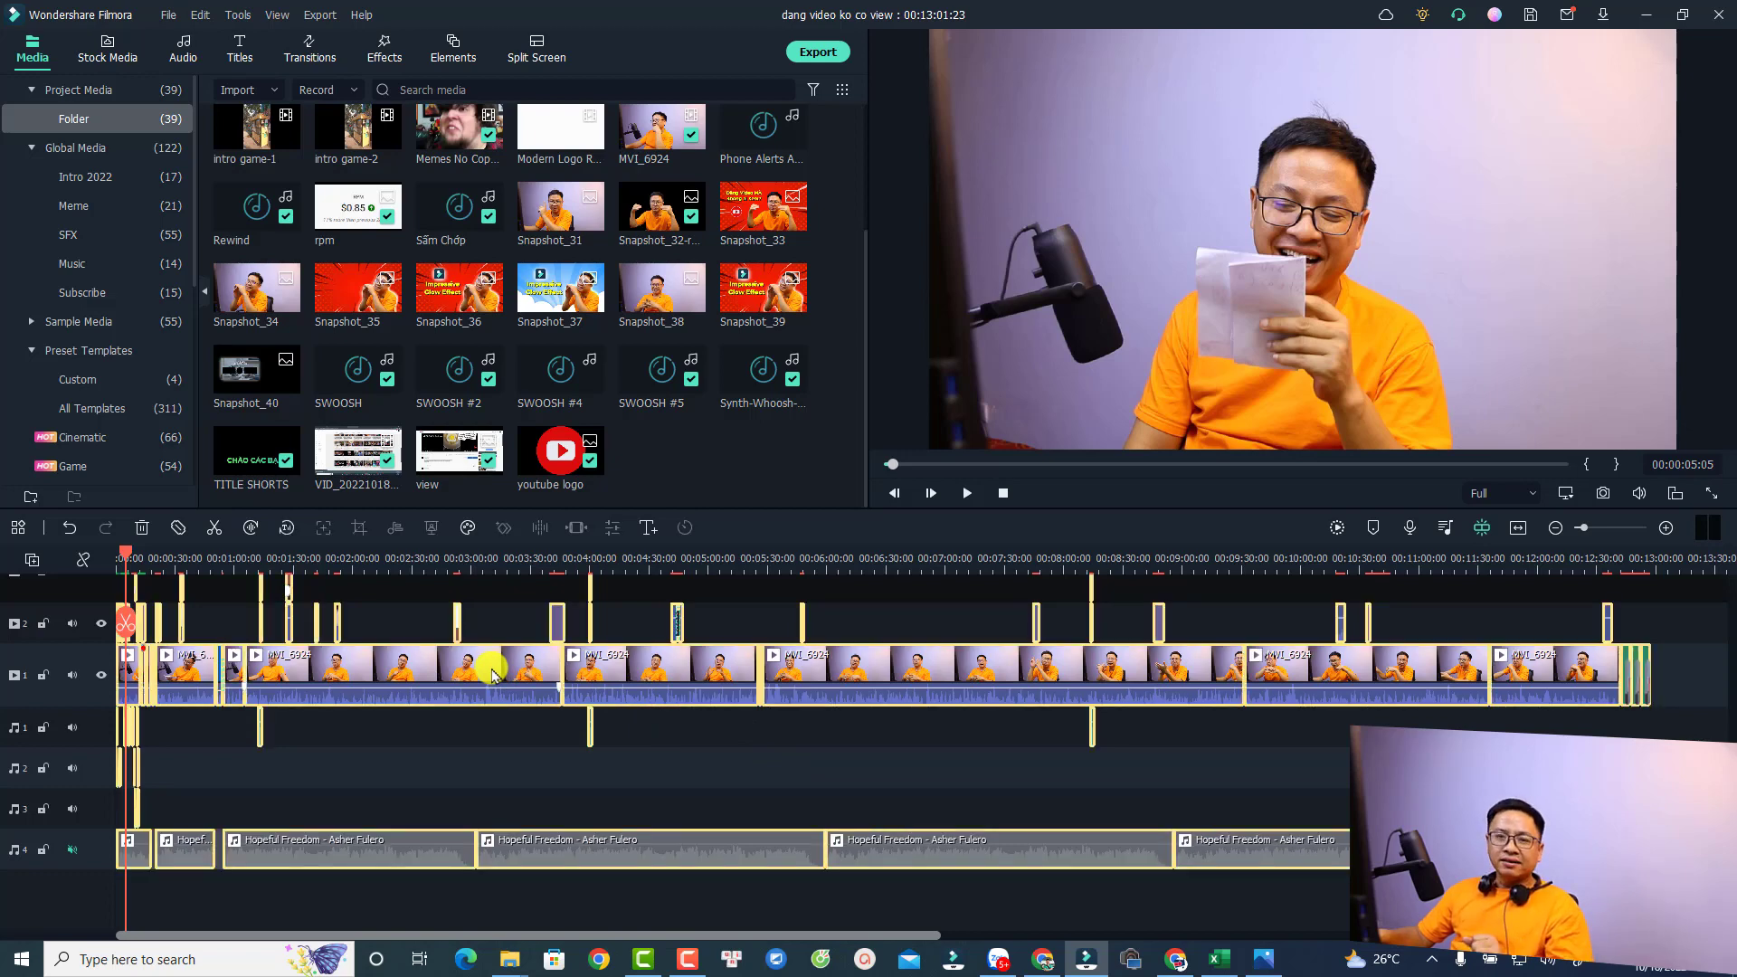
right_click(404, 661)
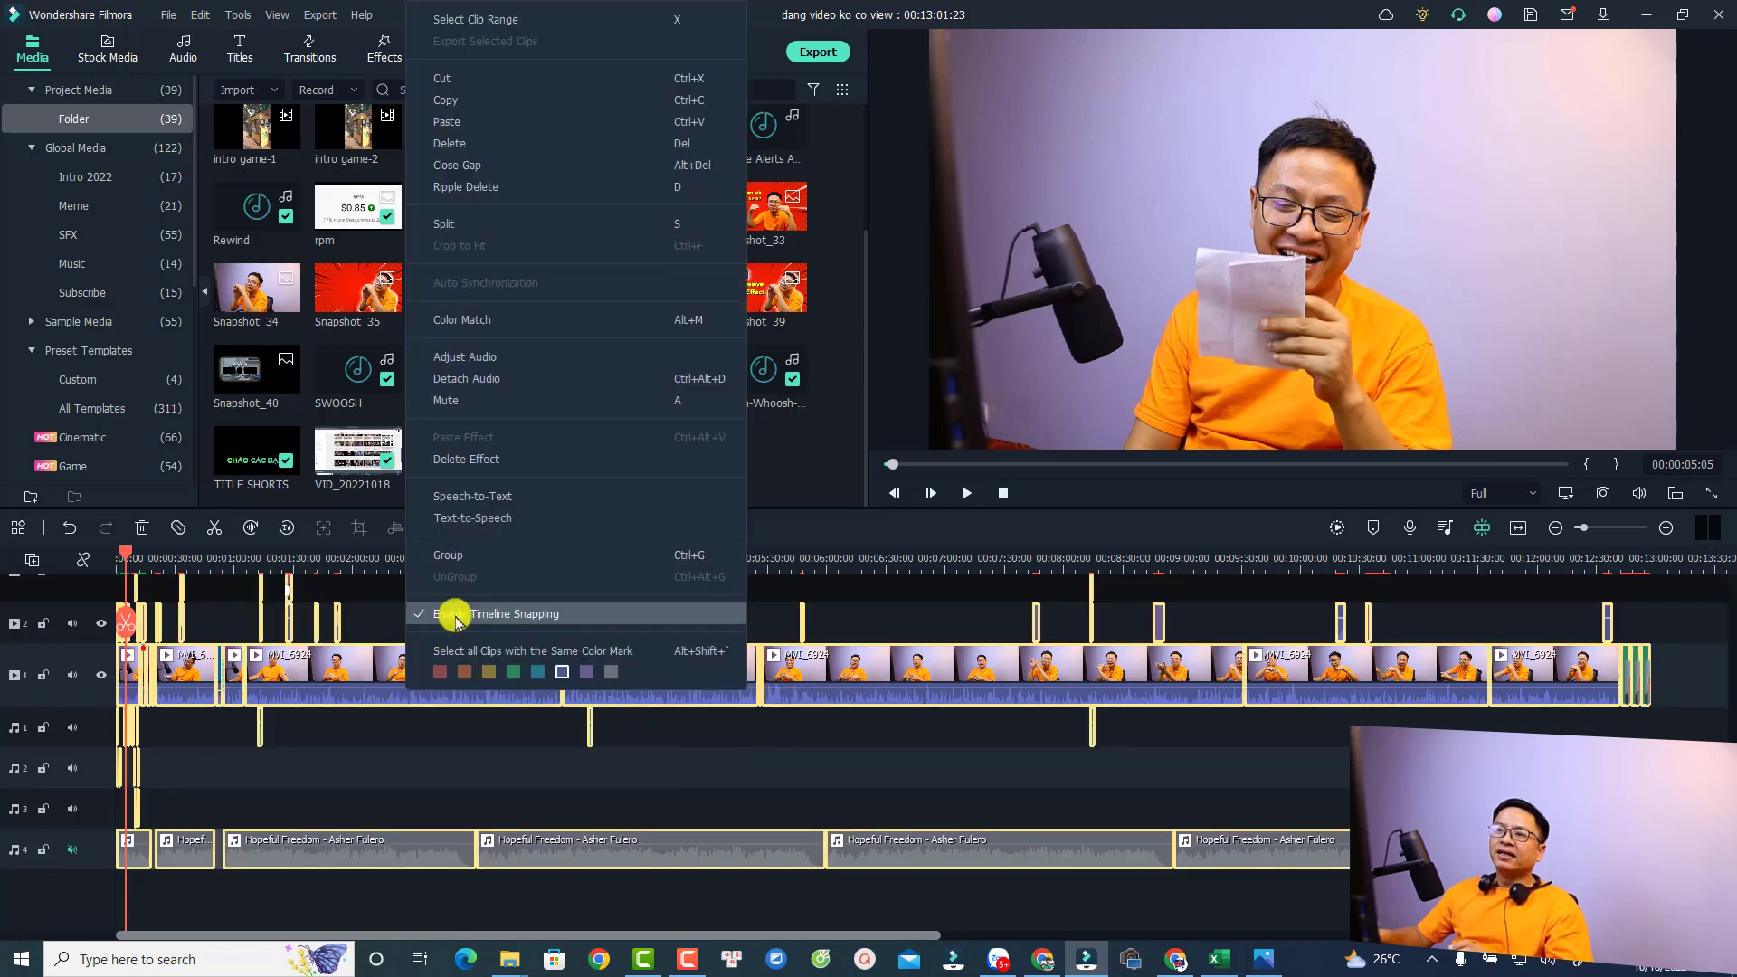
left_click(464, 402)
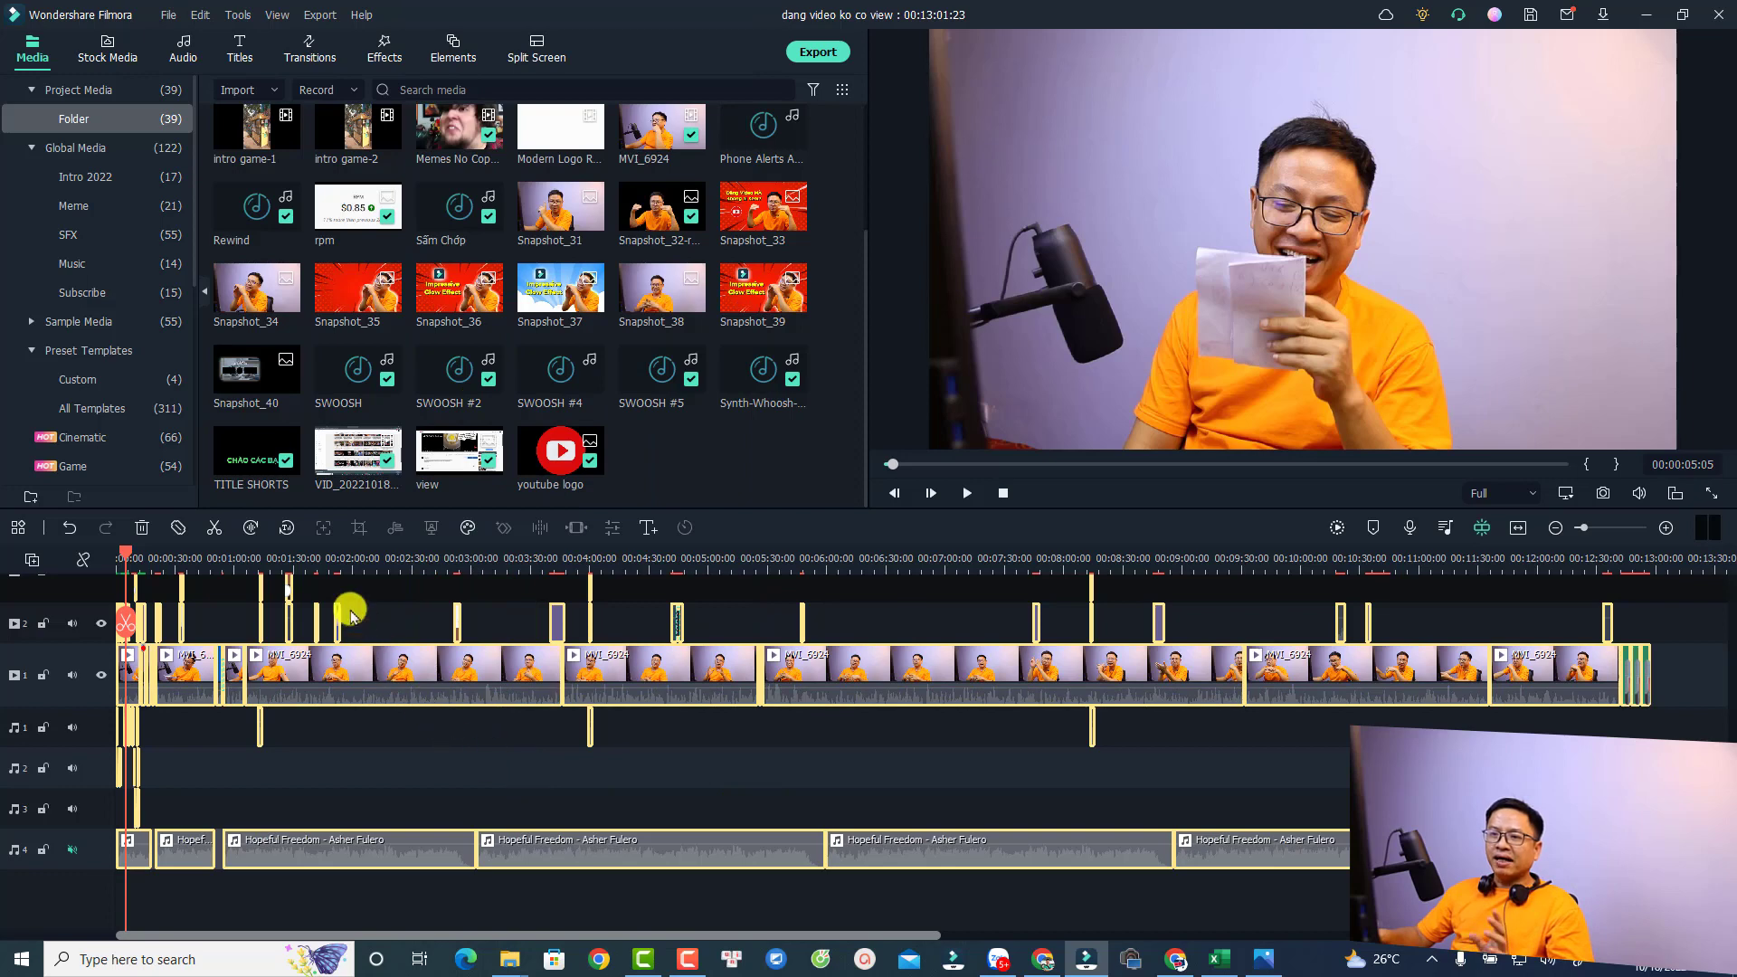
- Place "dang video audio" on a new audio track below the music, aligned with the start of the timeline
left_click_drag(245, 562, 718, 589)
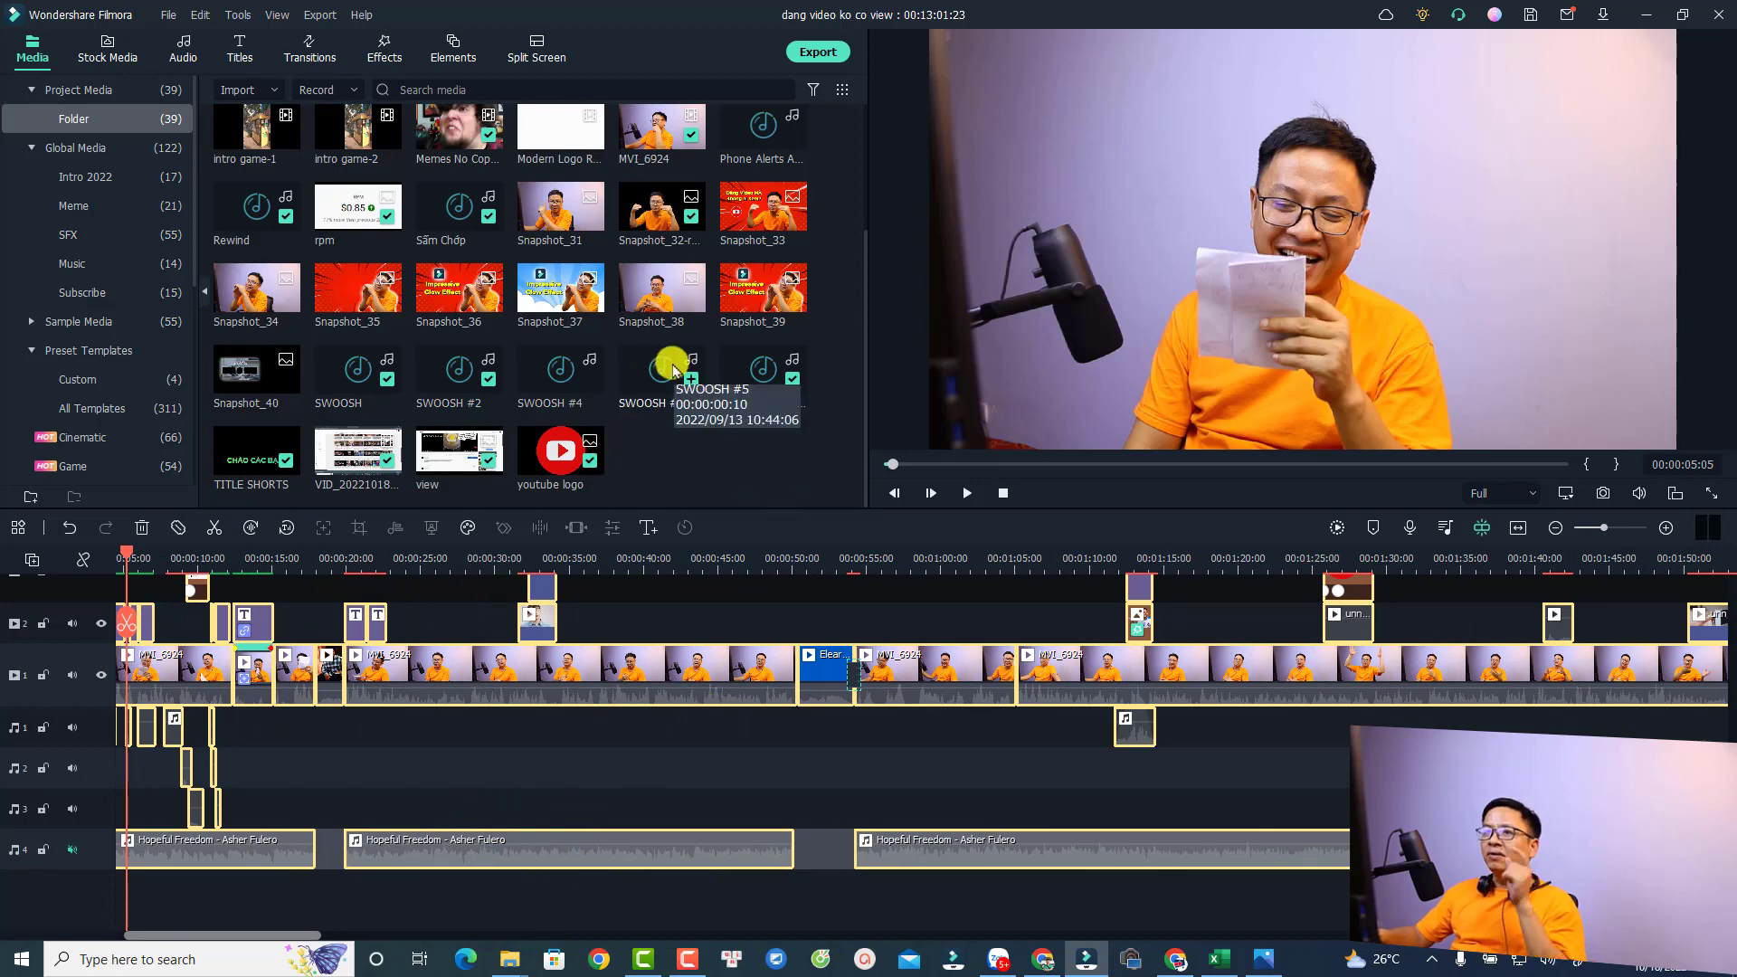
scroll(661, 389, "up", 3)
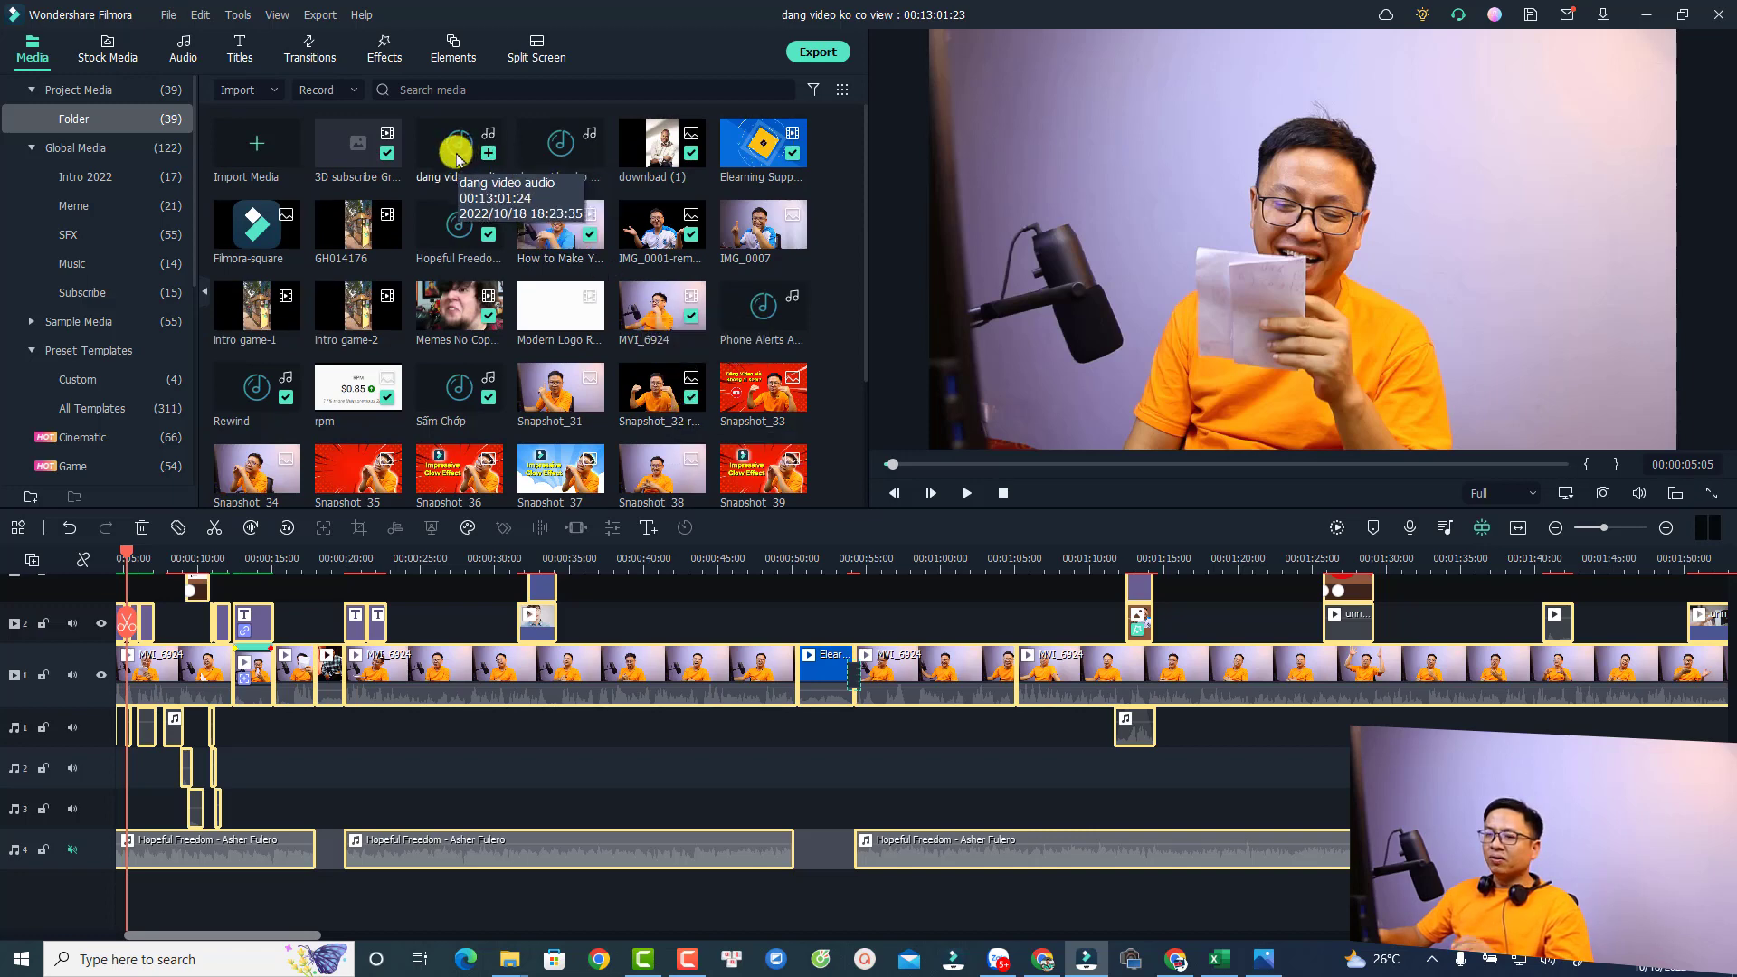
left_click_drag(509, 167, 174, 904)
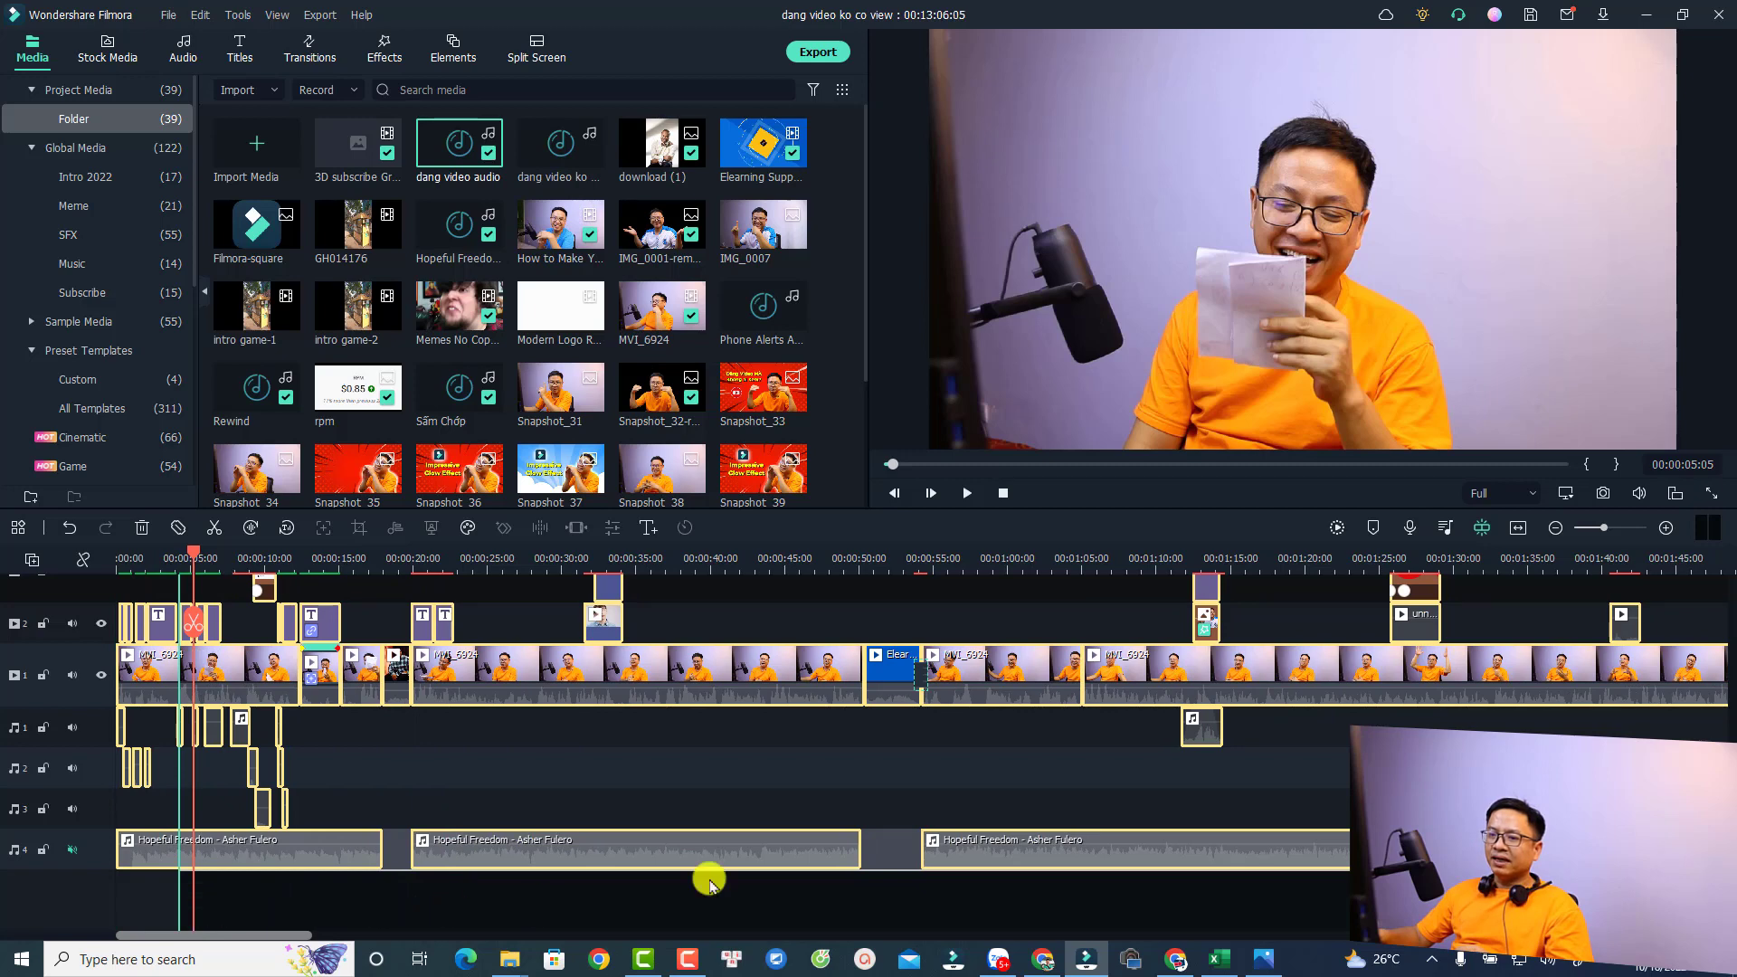
left_click(1518, 528)
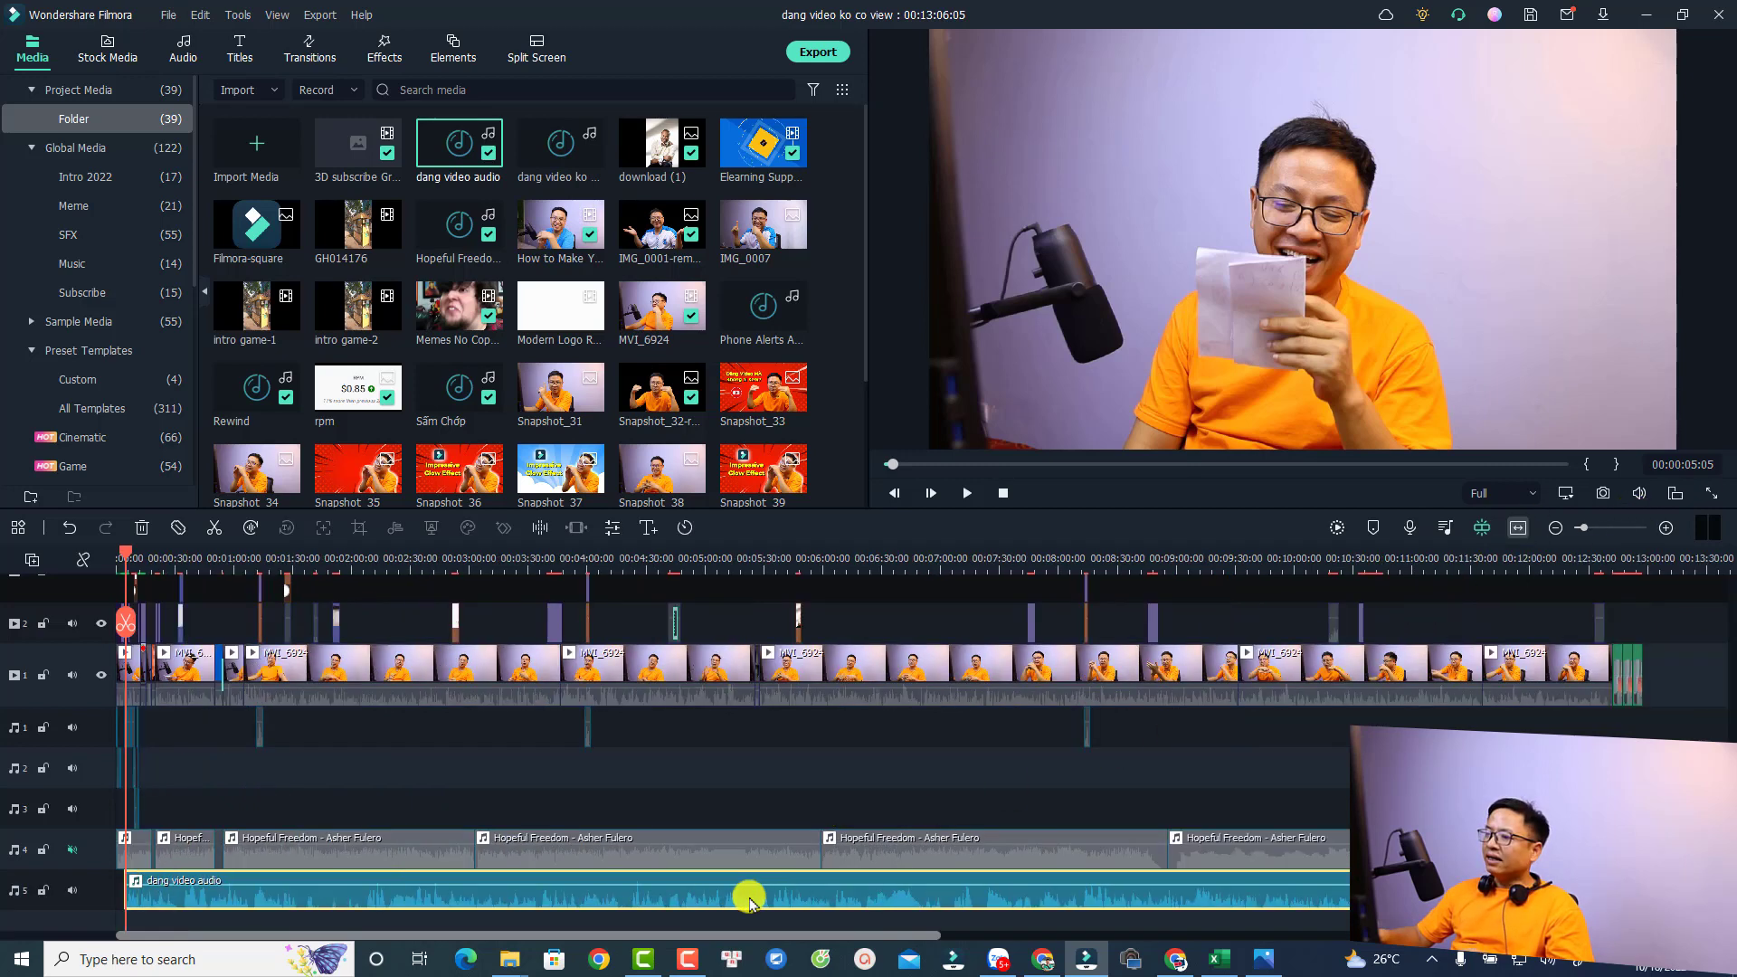
scroll(714, 886, "down", 2)
left_click_drag(615, 817, 470, 830)
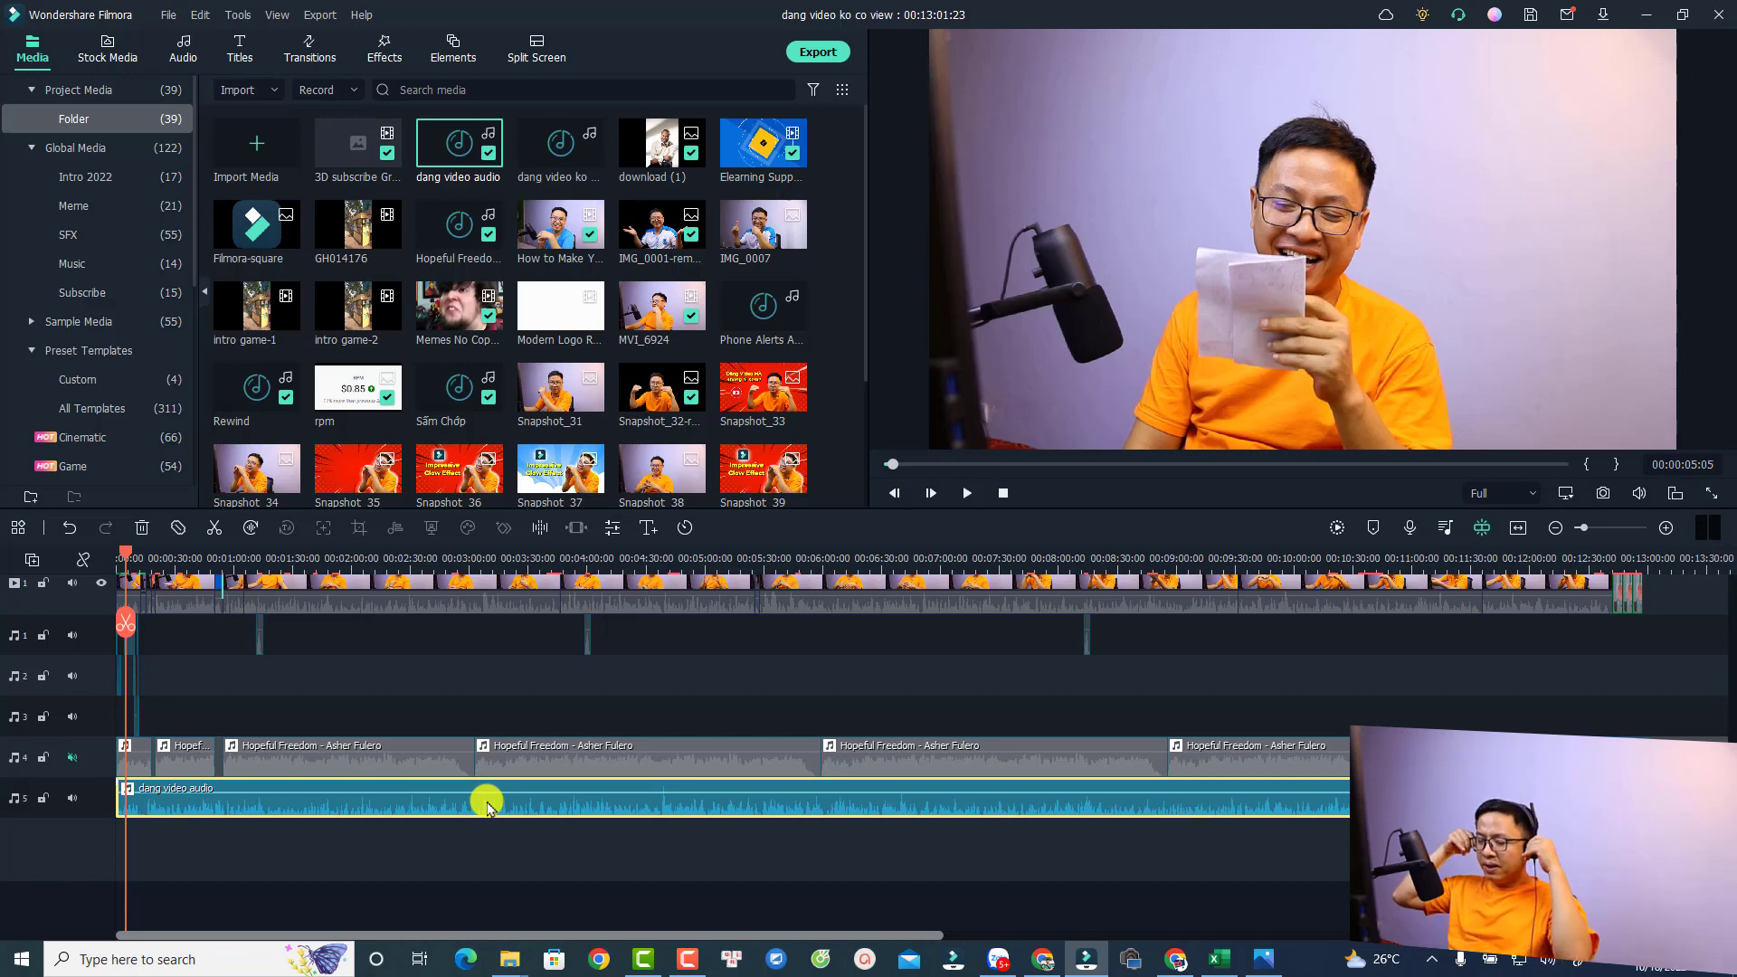
- Play the project from the beginning to check the sync of the new voice audio track
left_click(118, 557)
key("space")
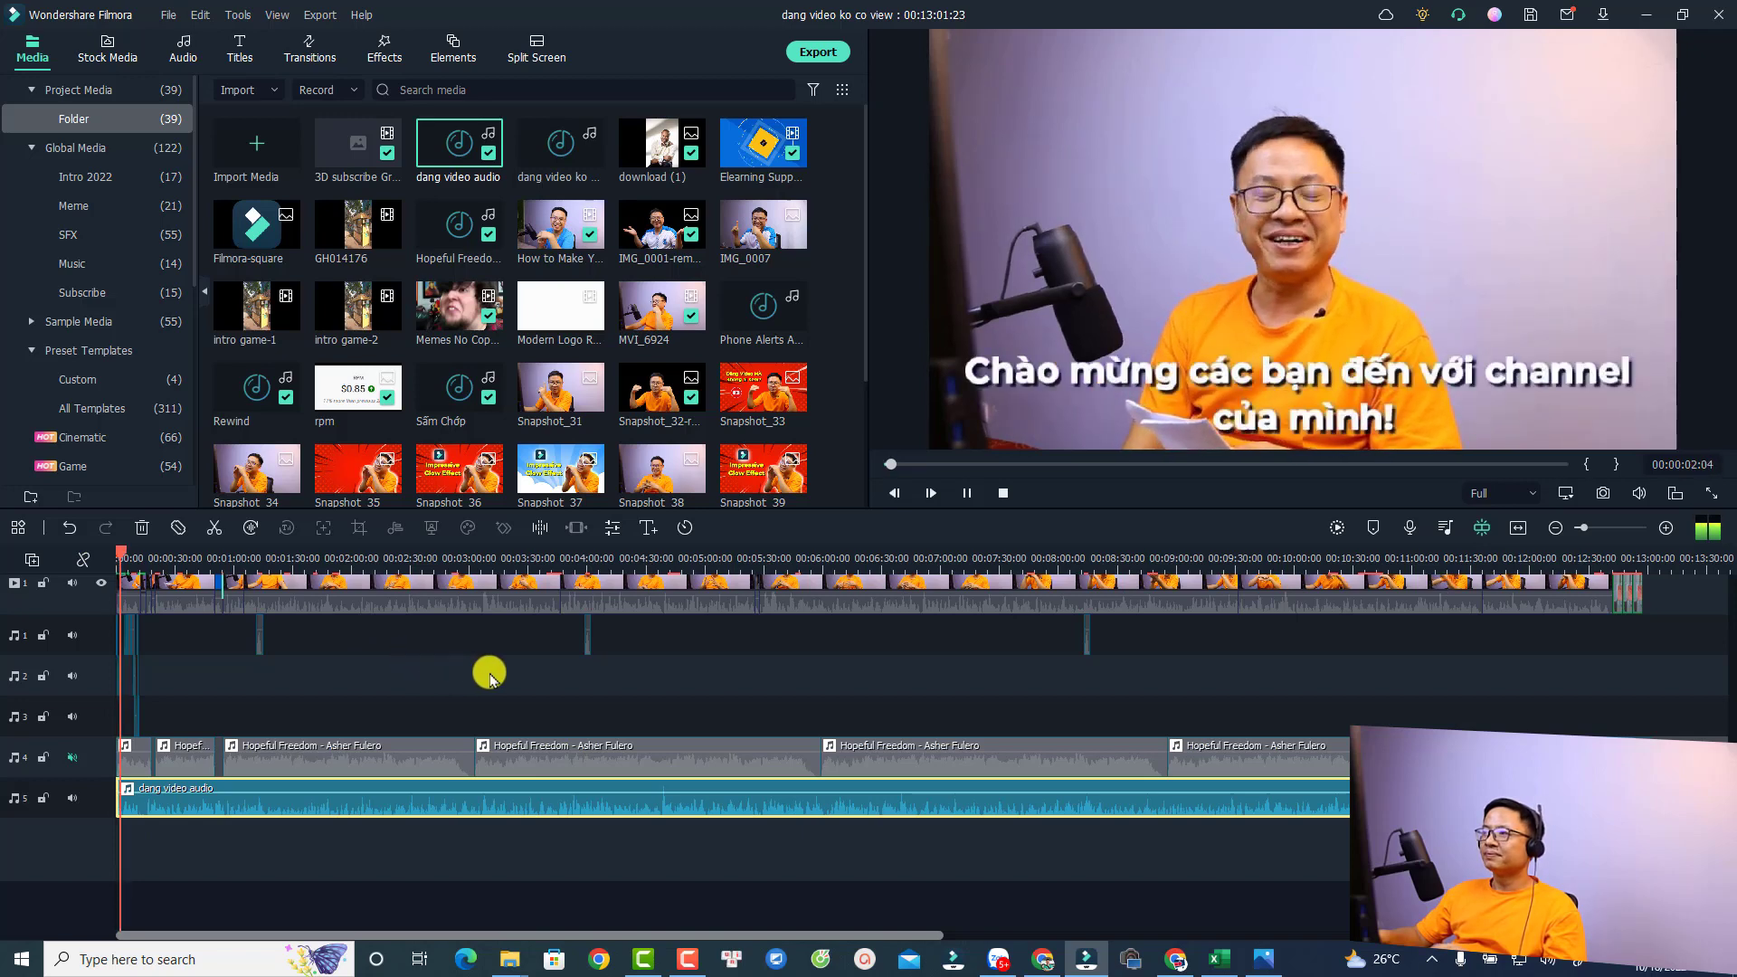
scroll(490, 677, "up", 3)
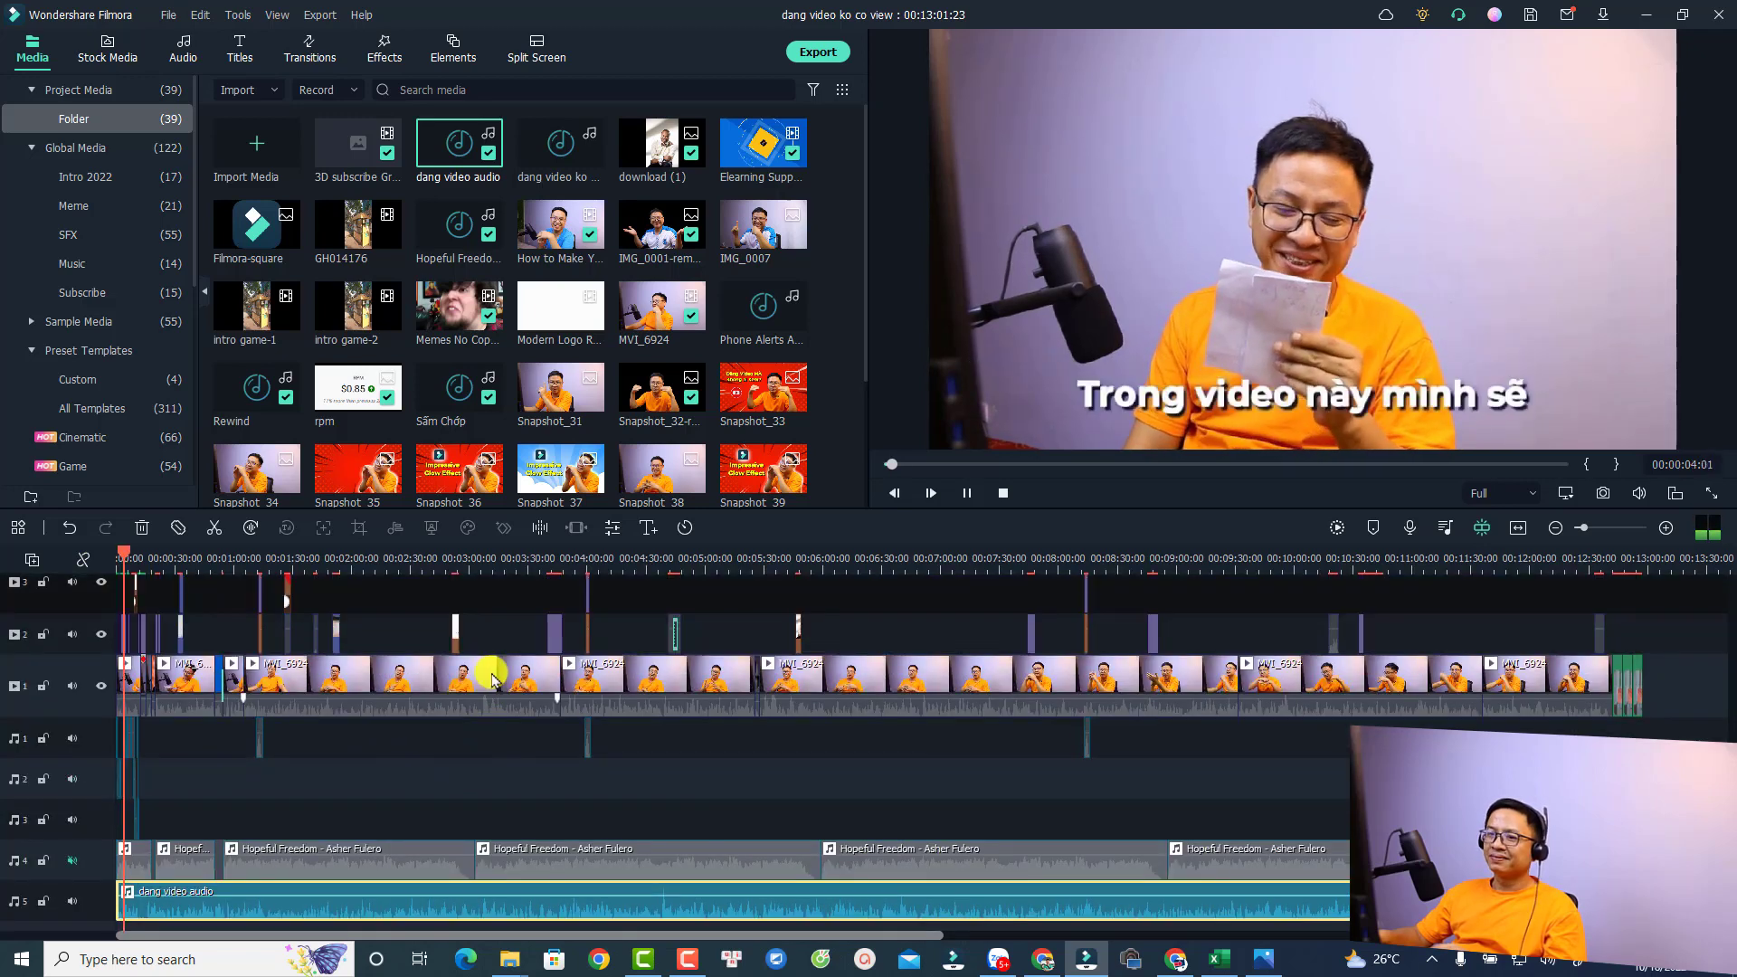
- Stop playback, select all the "Hopeful Freedom" music clips on audio track 4 and unmute them
scroll(490, 676, "down", 3)
key("space")
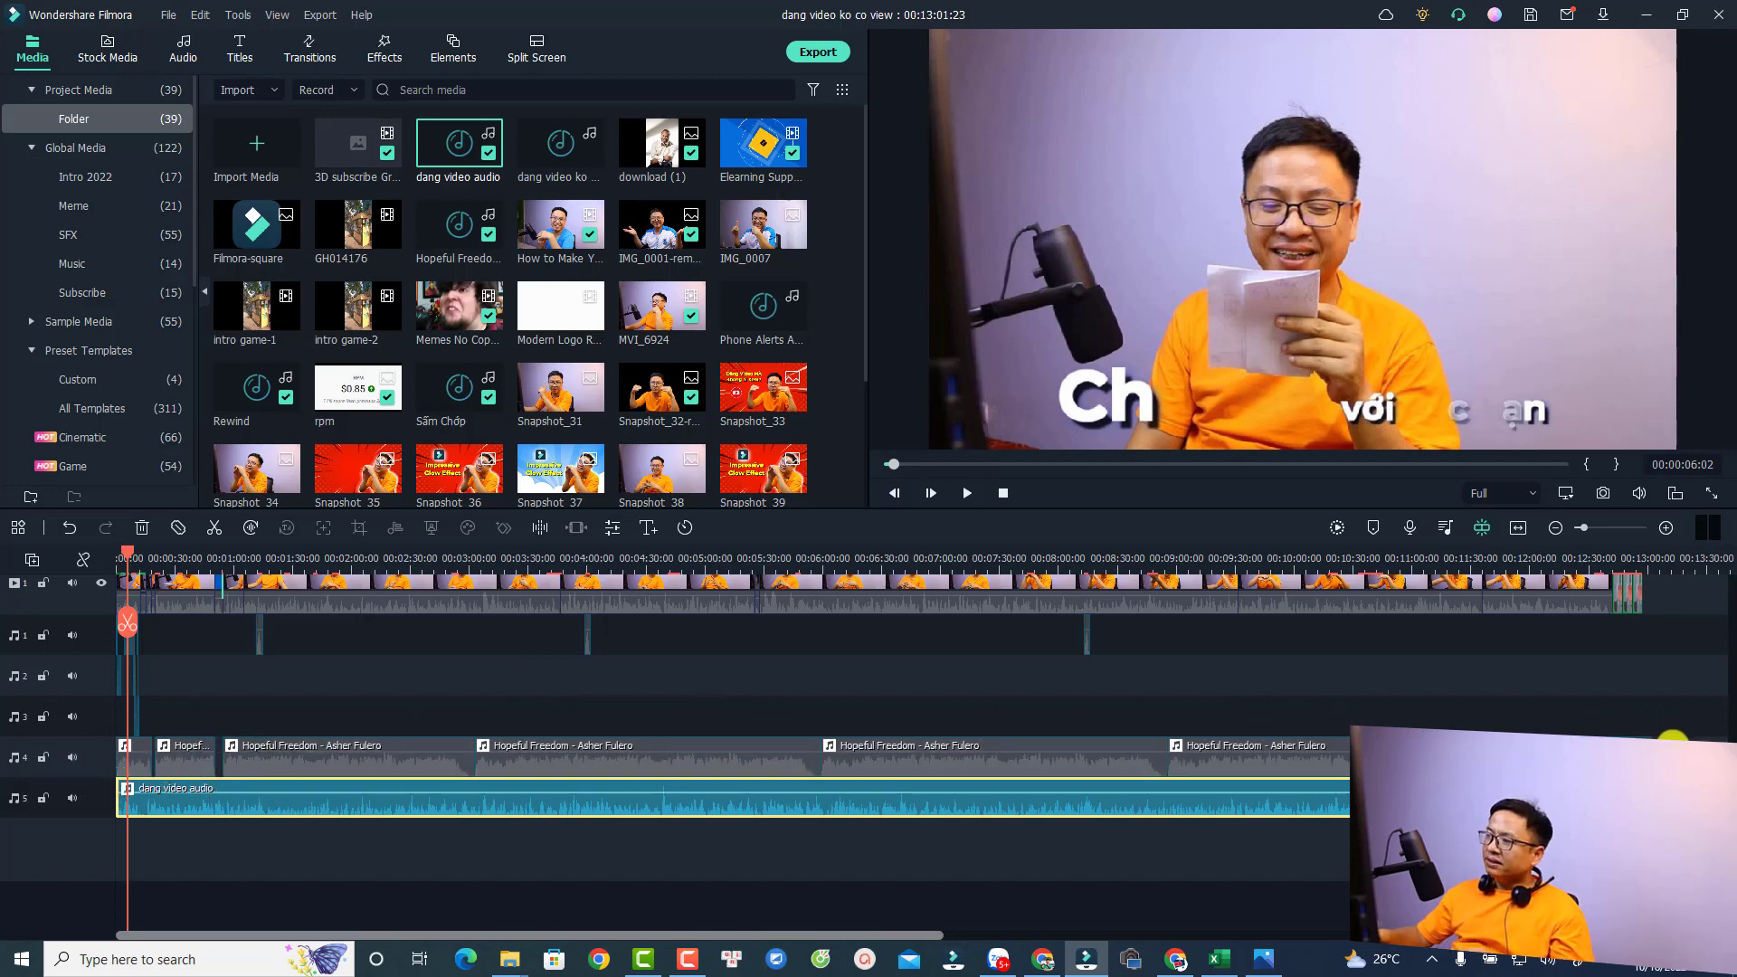
left_click(1626, 755)
mouse_move(1619, 760)
left_mouse_down()
mouse_move(461, 769)
mouse_move(146, 751)
left_mouse_up()
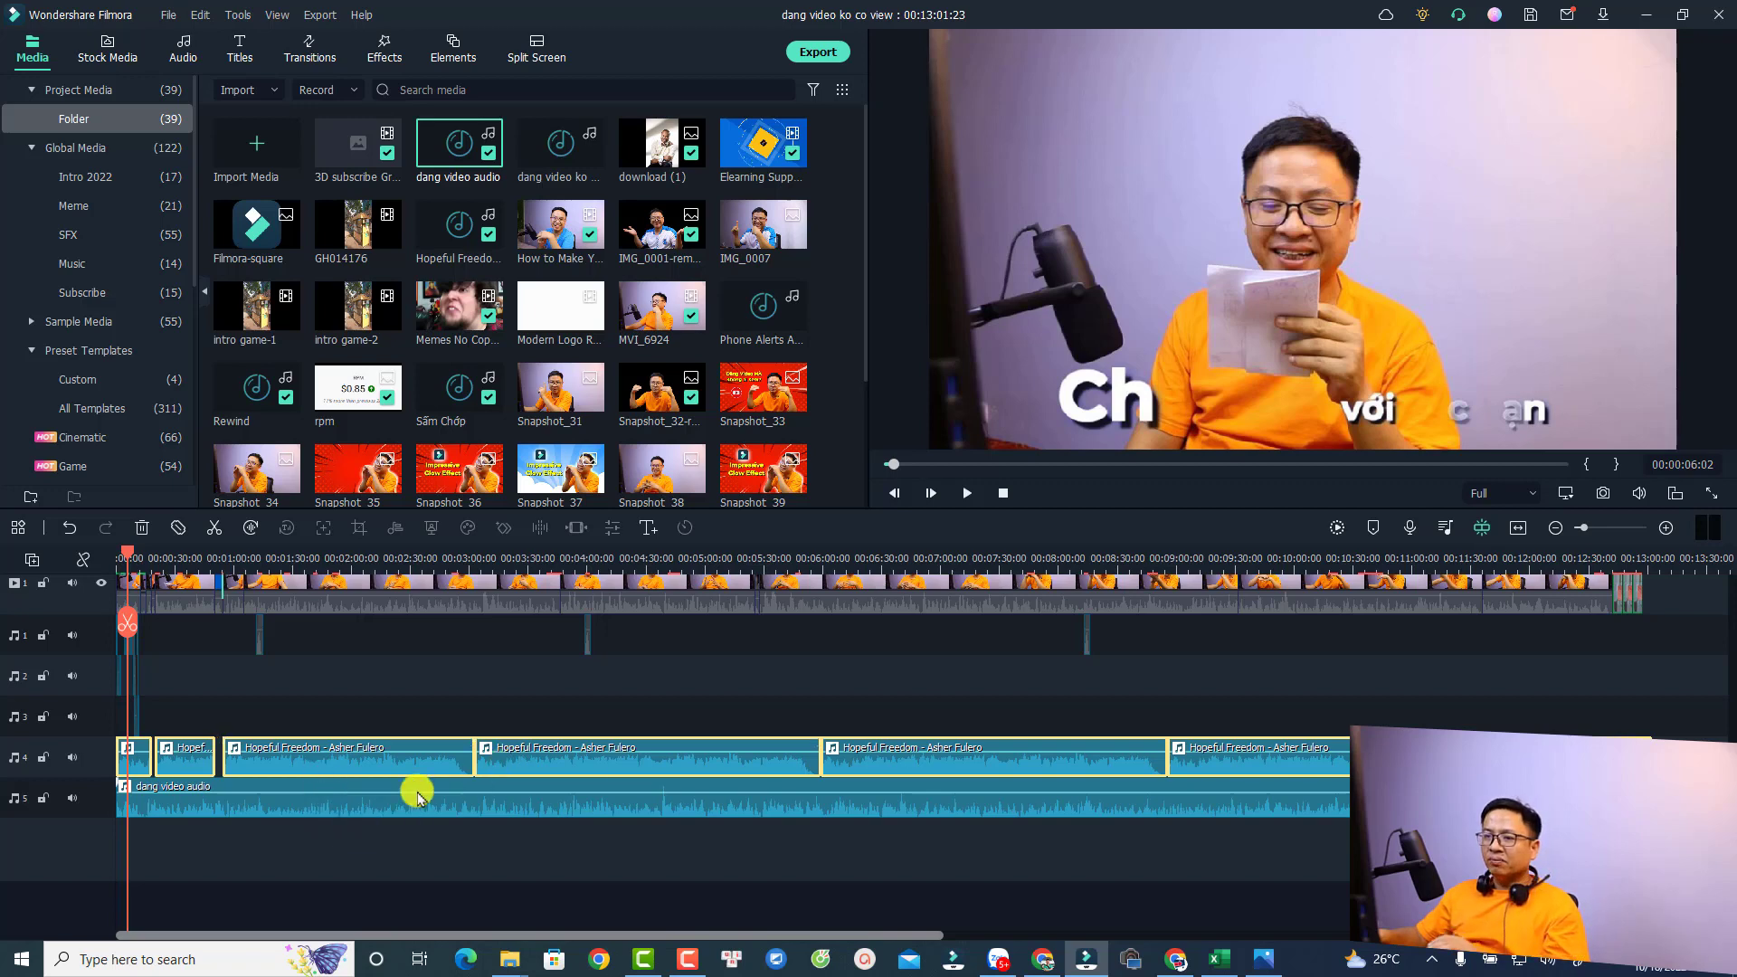
- Enable ducking on the "dang video audio" clip to lower the volume of other clips by 60%, and apply it
double_click(327, 802)
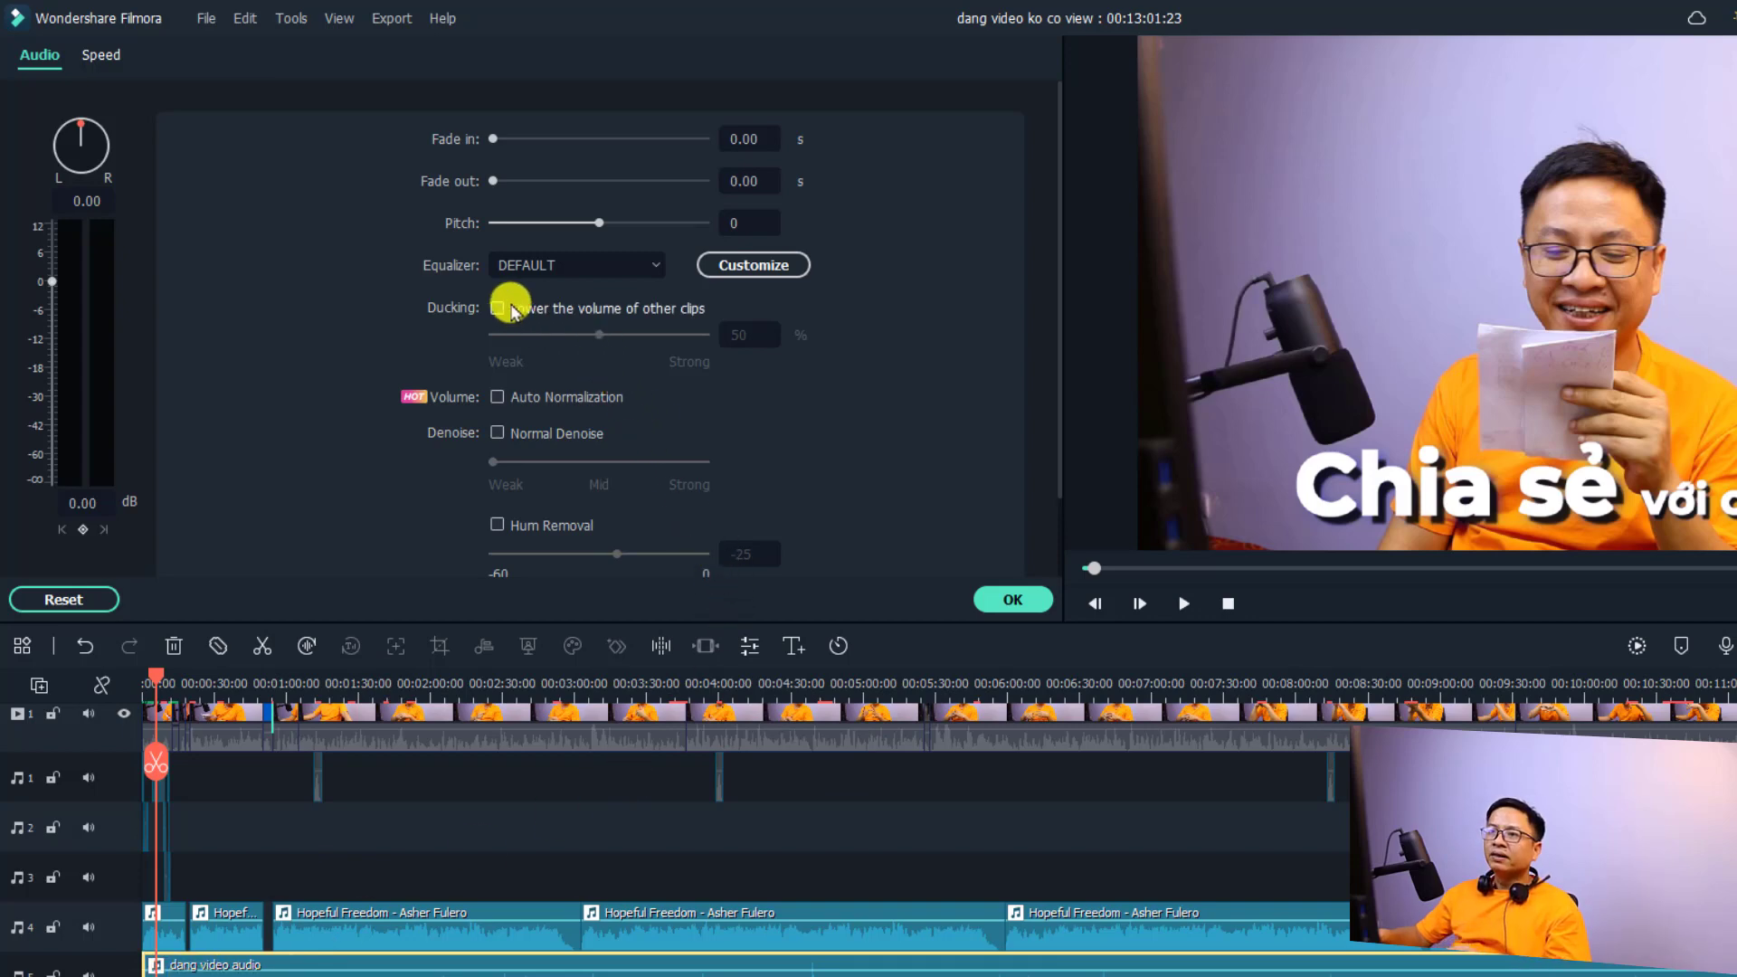
left_click(498, 308)
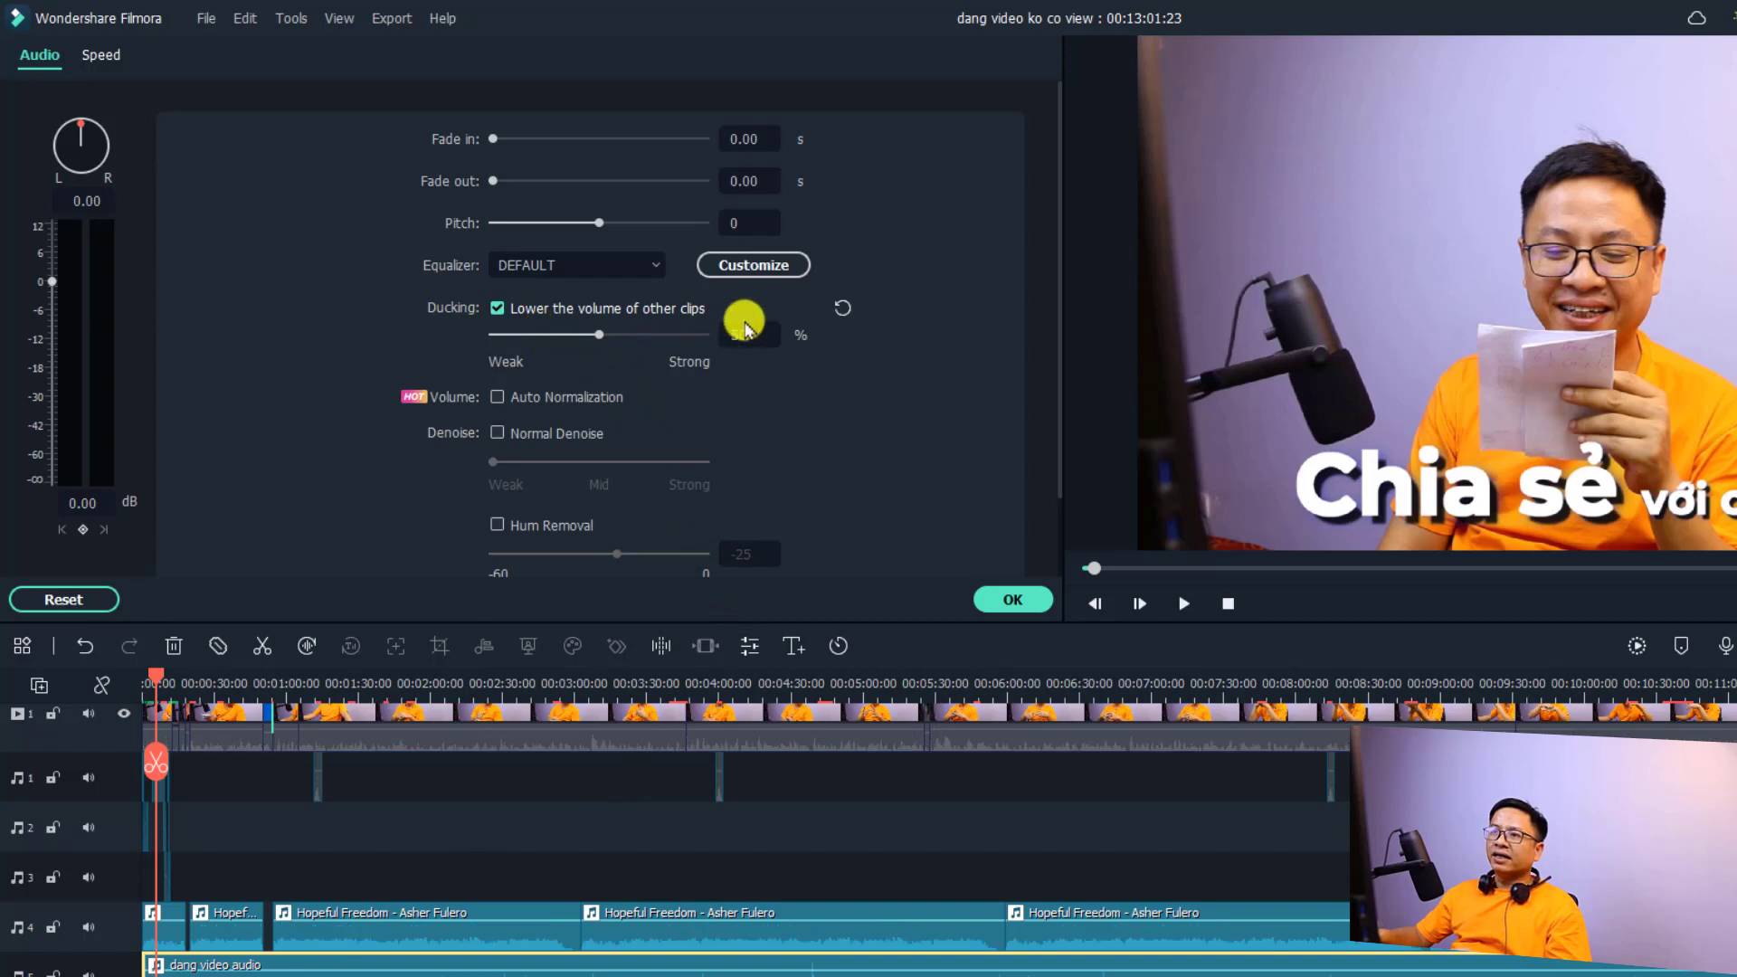
double_click(768, 344)
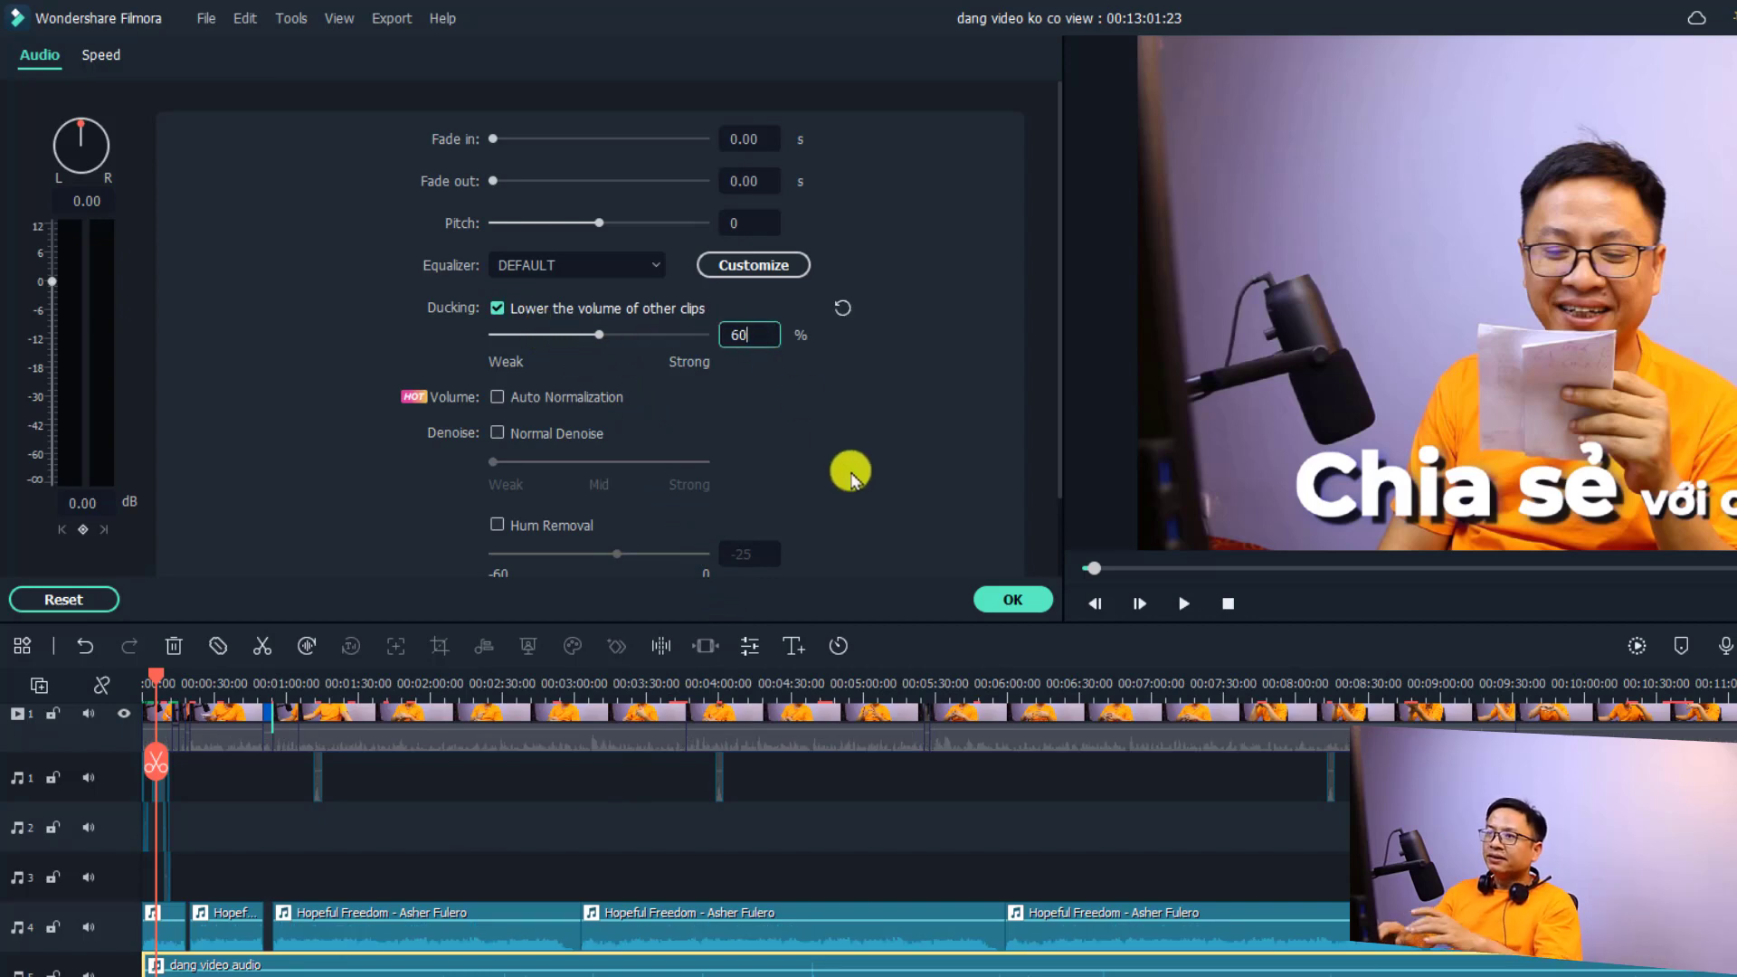
key("Return")
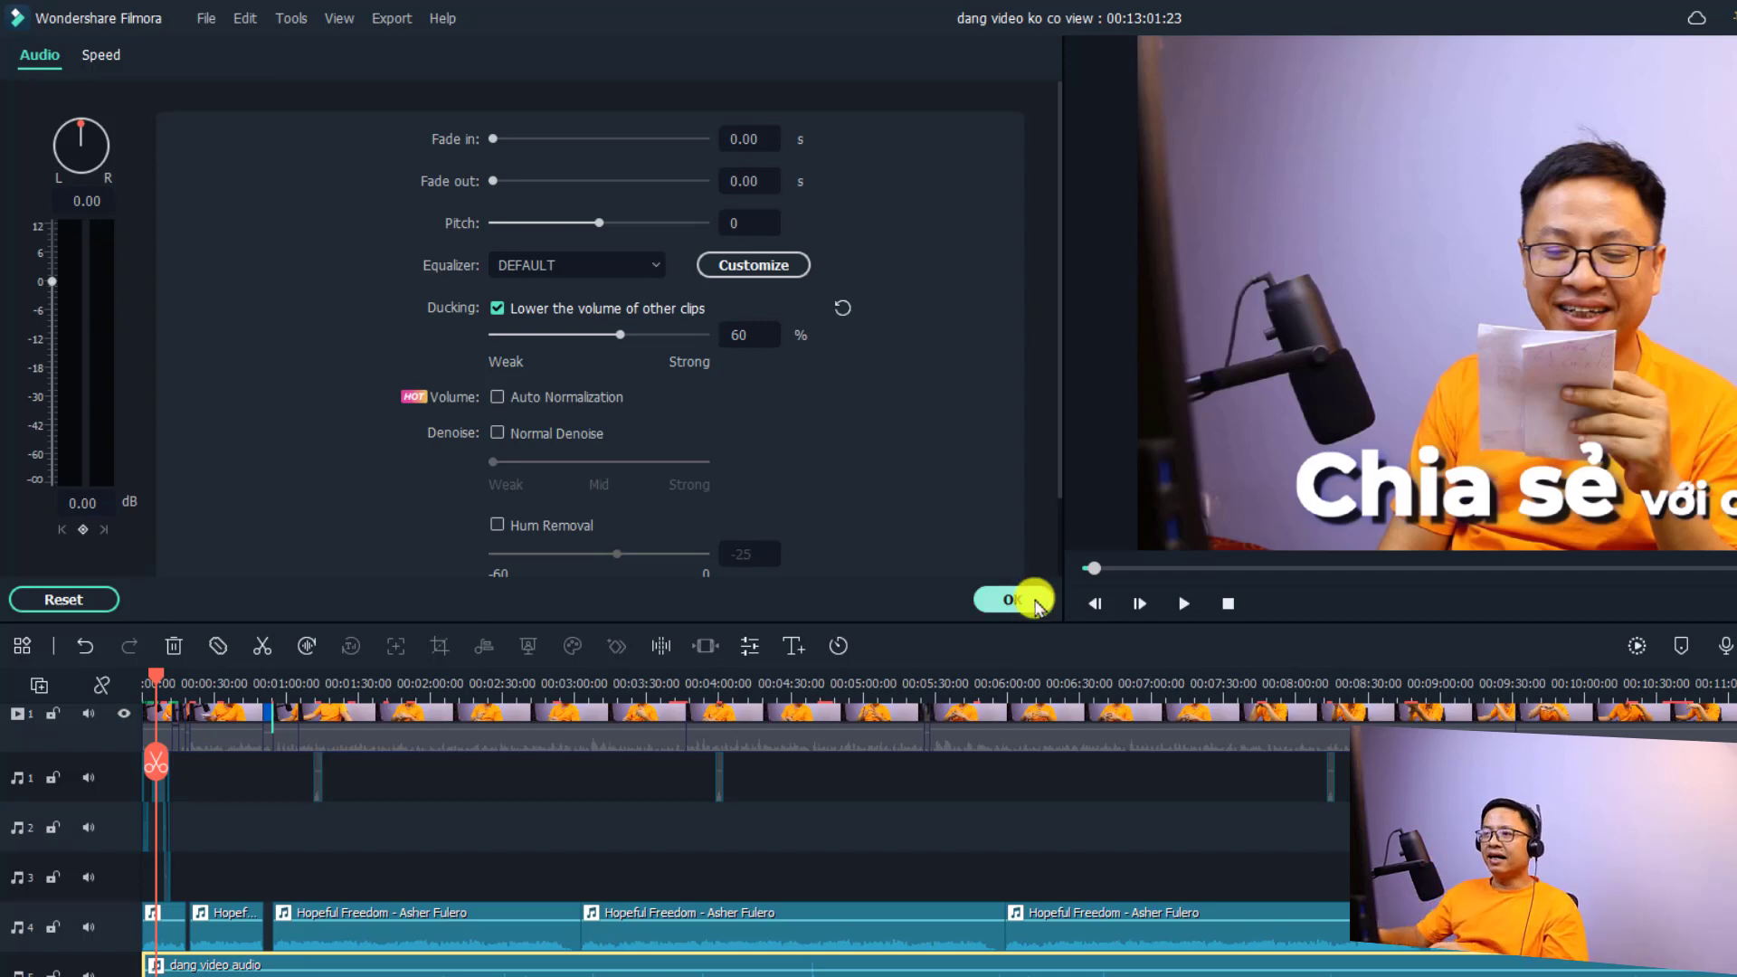
left_click(1029, 605)
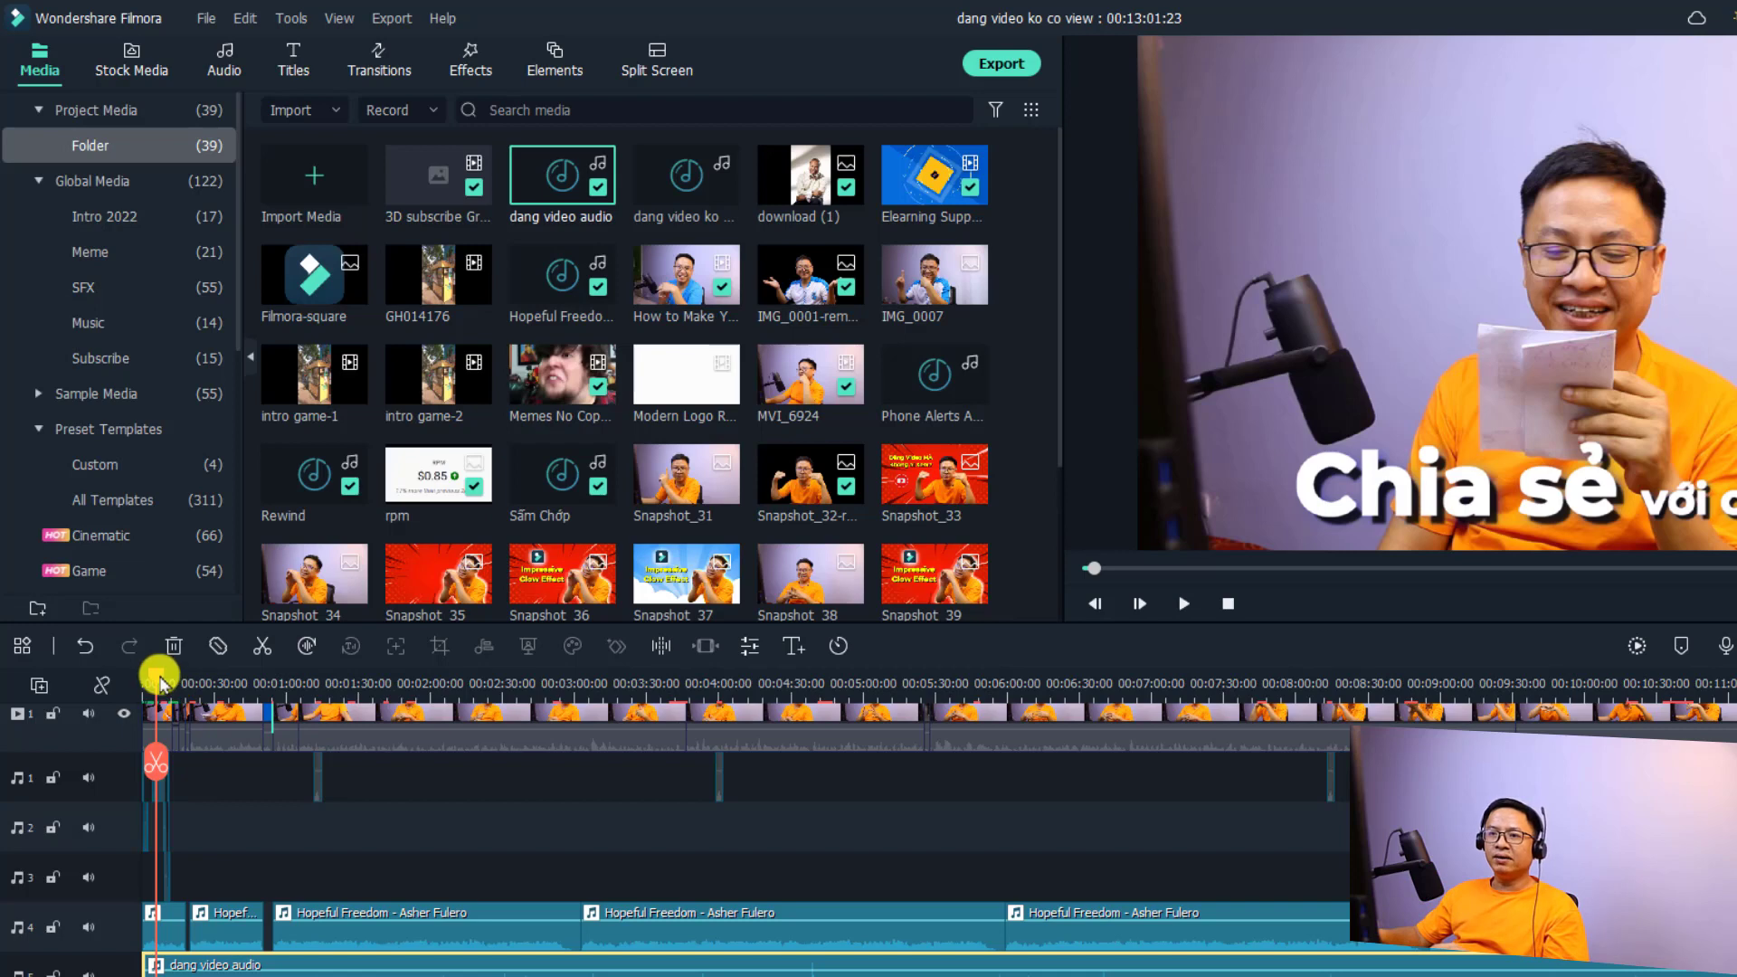
- Play the project from the beginning to check how the ducked background music sounds under the voice
left_click_drag(155, 682, 104, 691)
key("space")
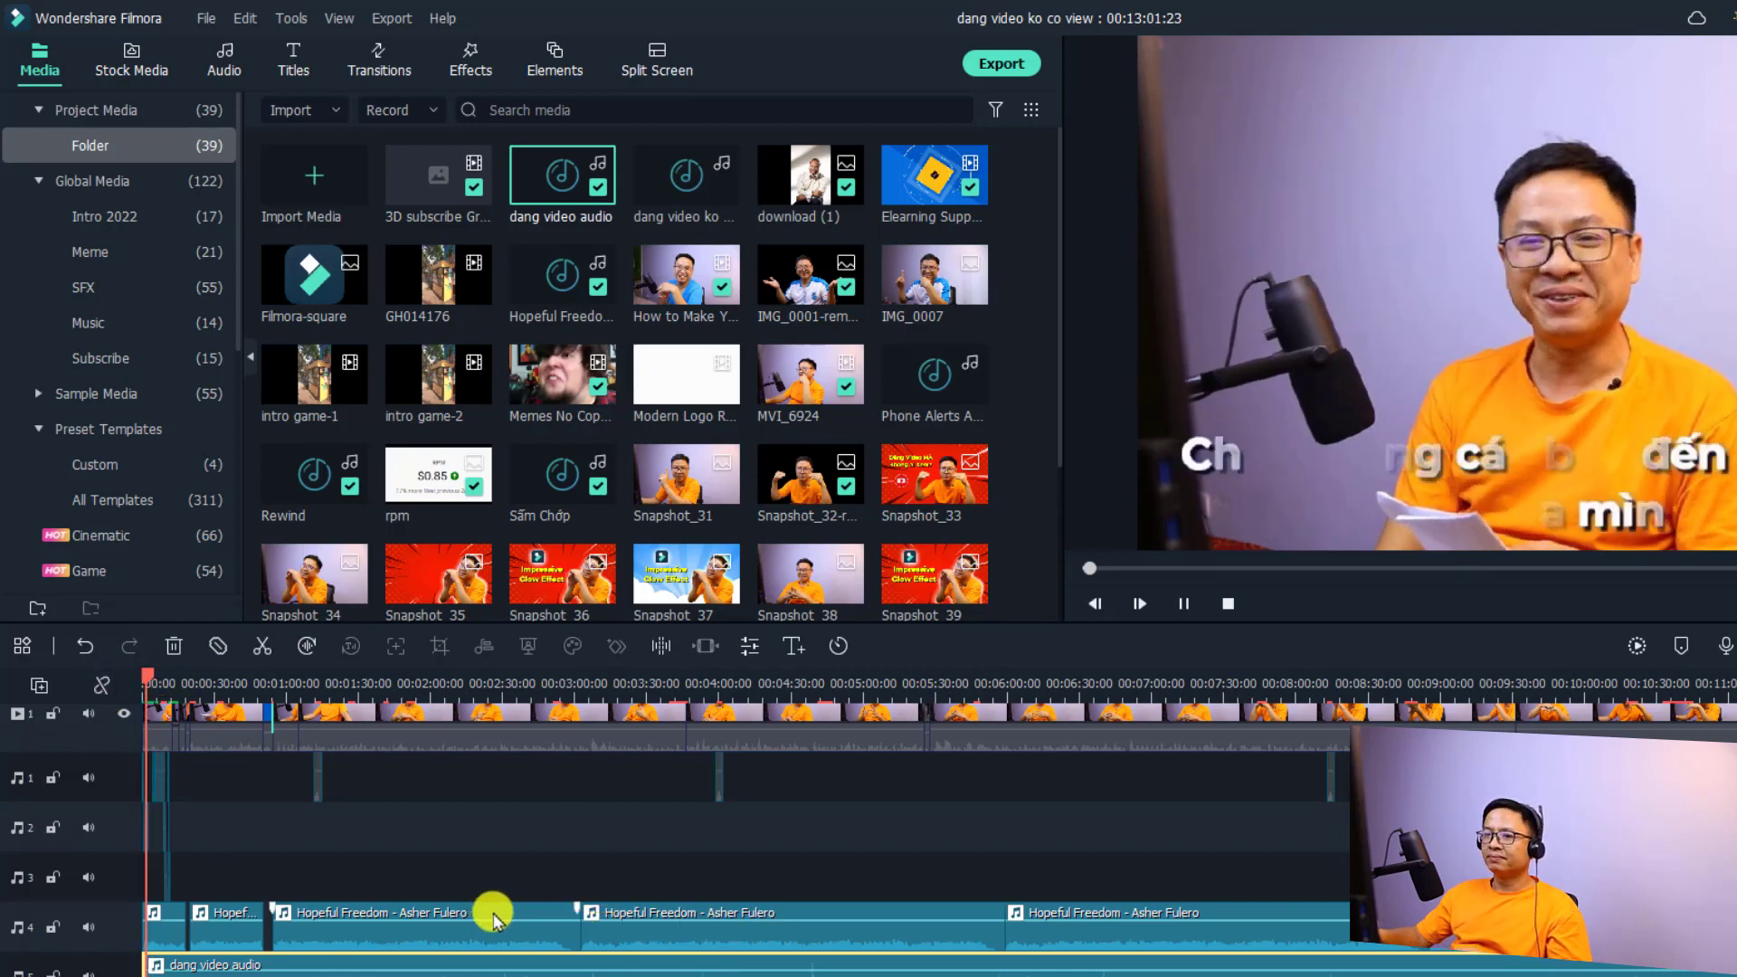
scroll(492, 915, "up", 2)
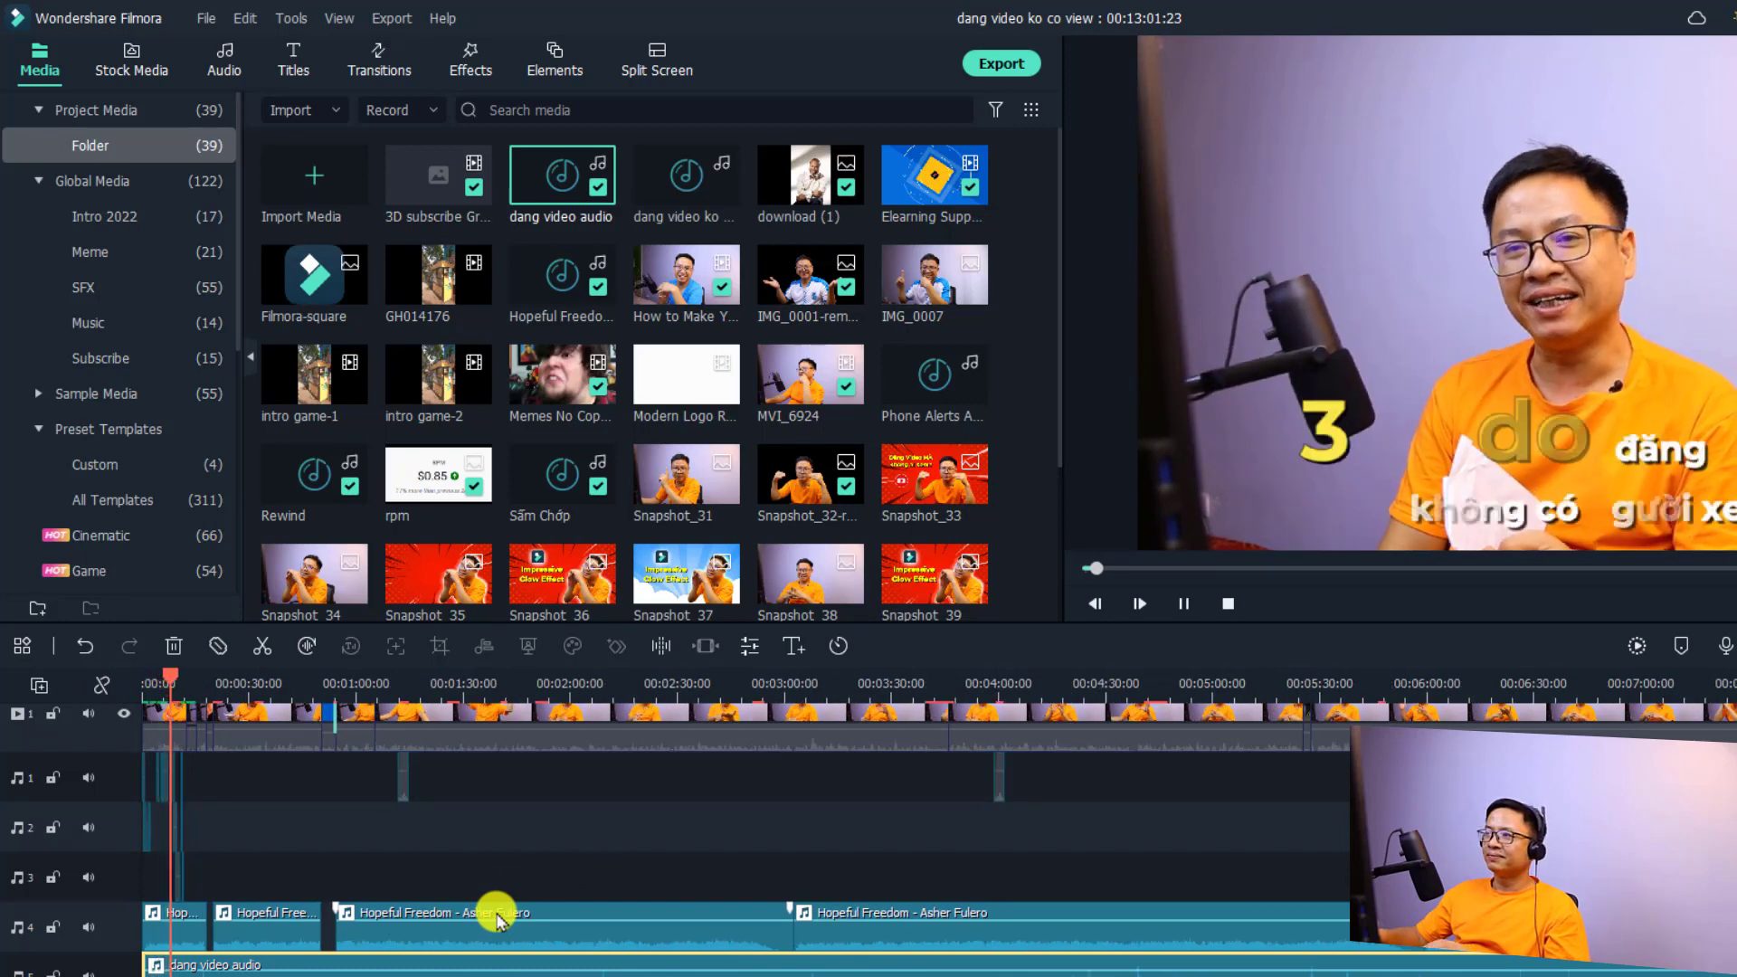
key("space")
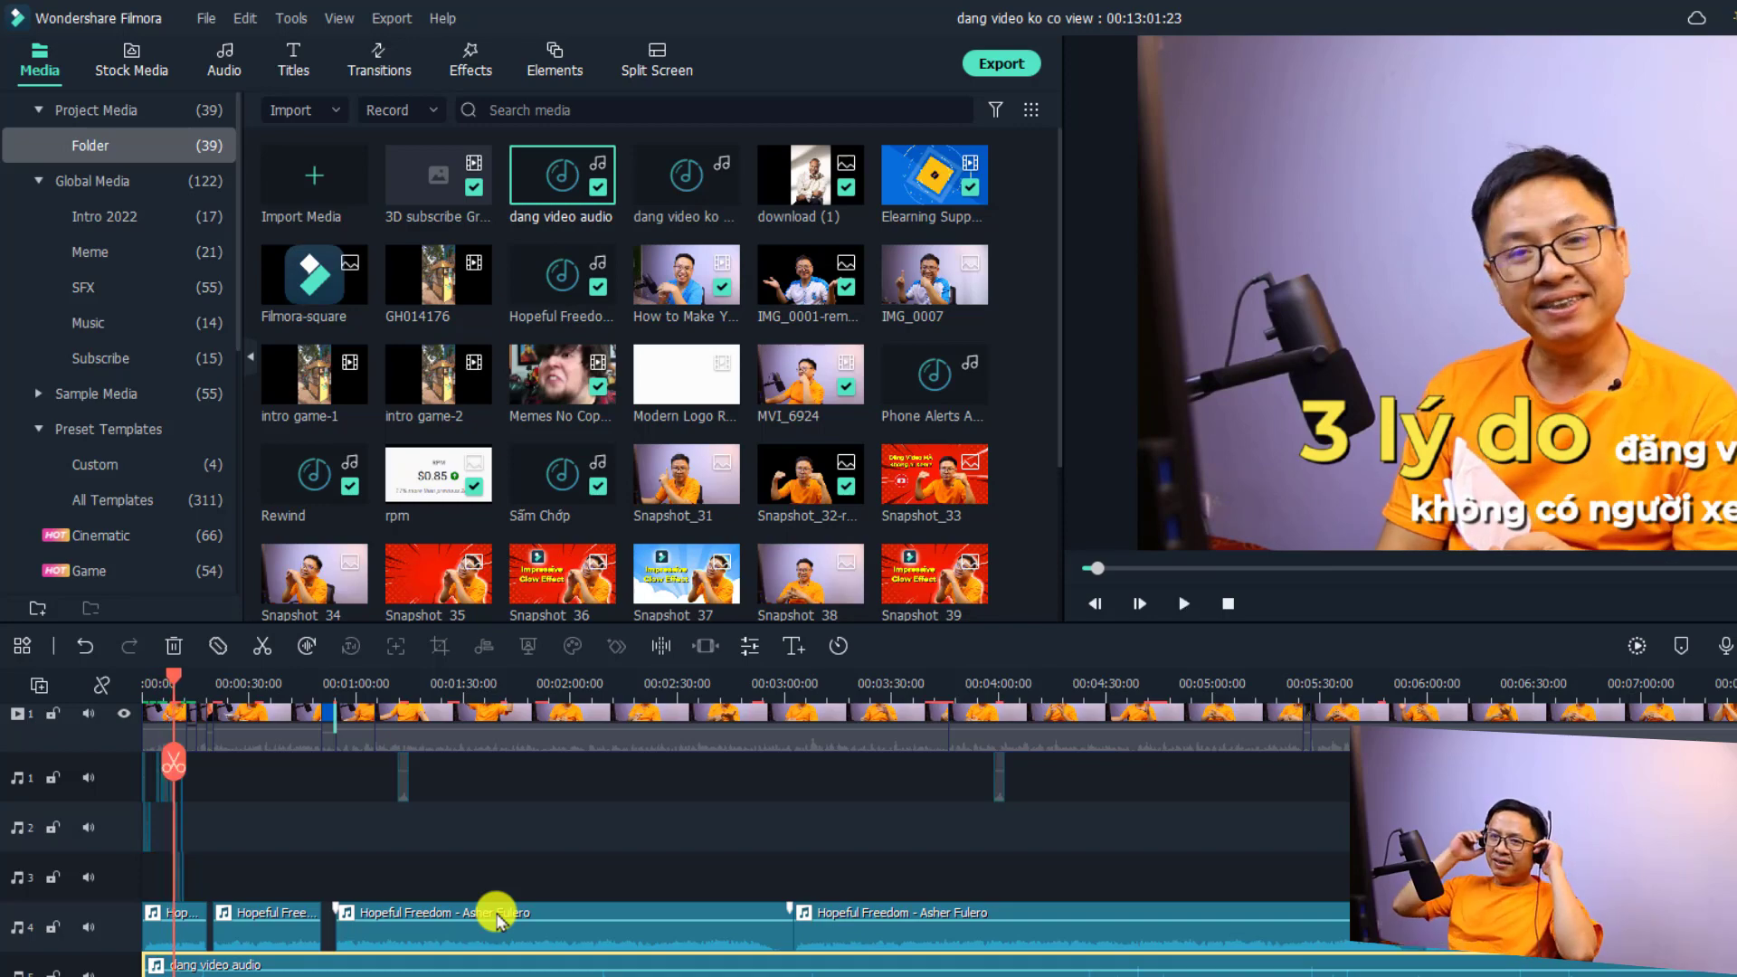